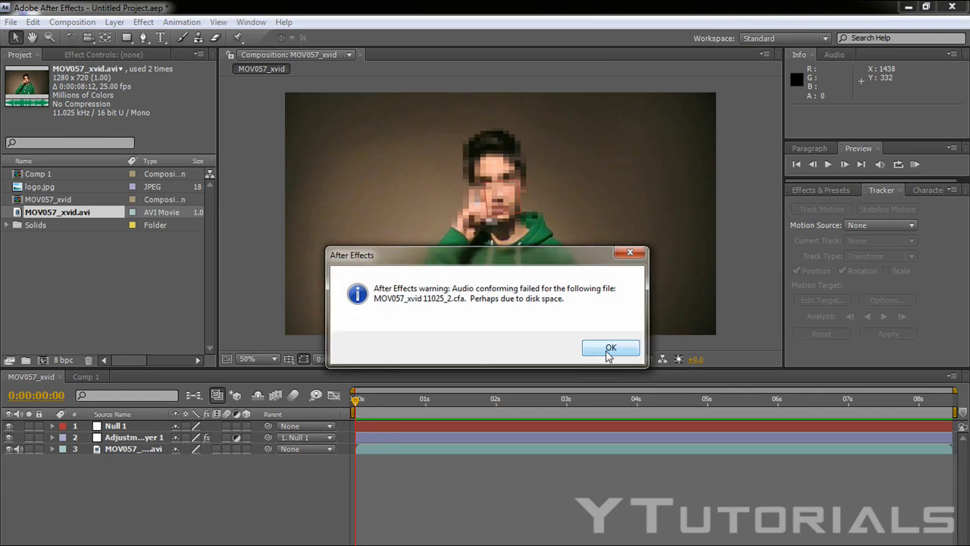
- Dismiss the audio conforming warning dialog with OK
{"action": "left_click", "coordinate": [607, 351]}
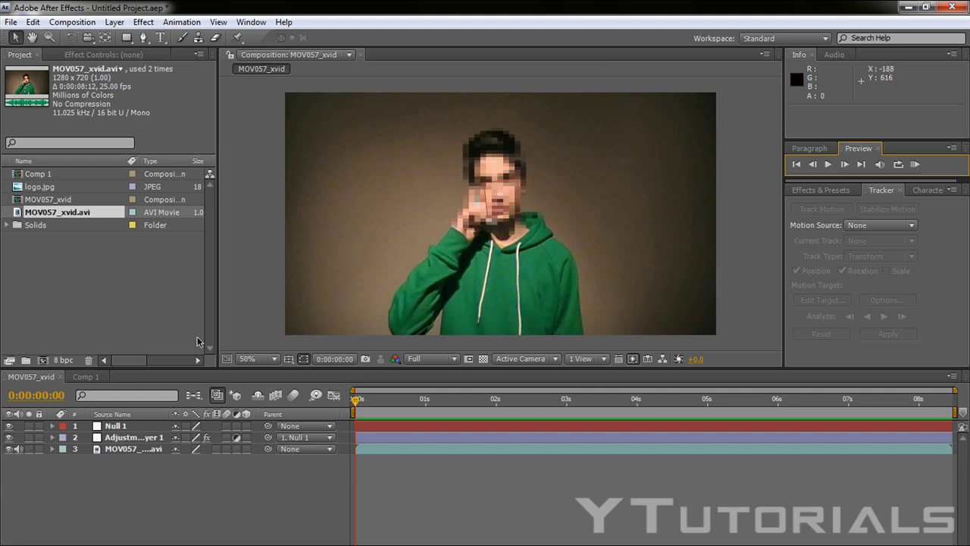
- Switch to Comp 1 and add a new adjustment layer via Layer > New > Adjustment Layer
{"action": "left_click", "coordinate": [86, 377]}
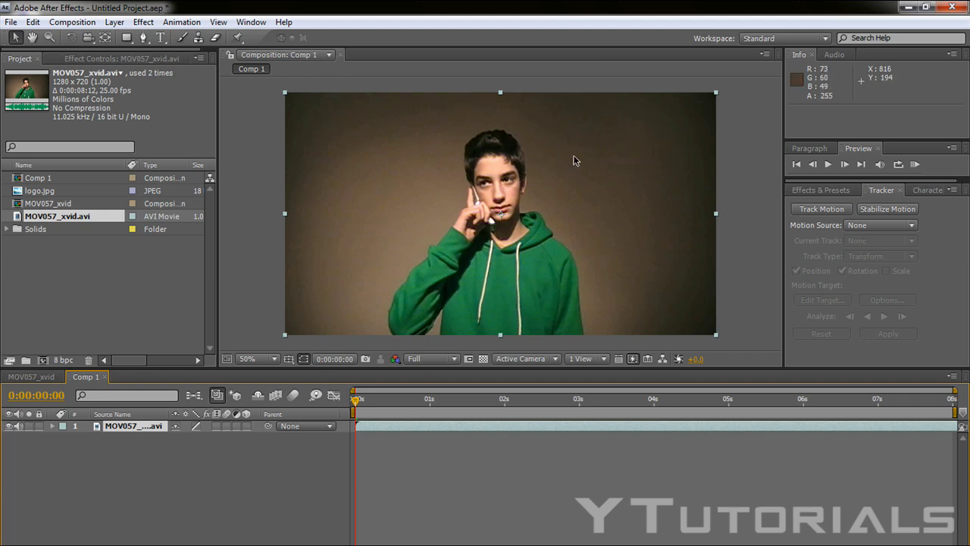
{"action": "left_click", "coordinate": [115, 22]}
{"action": "mouse_move", "coordinate": [165, 36]}
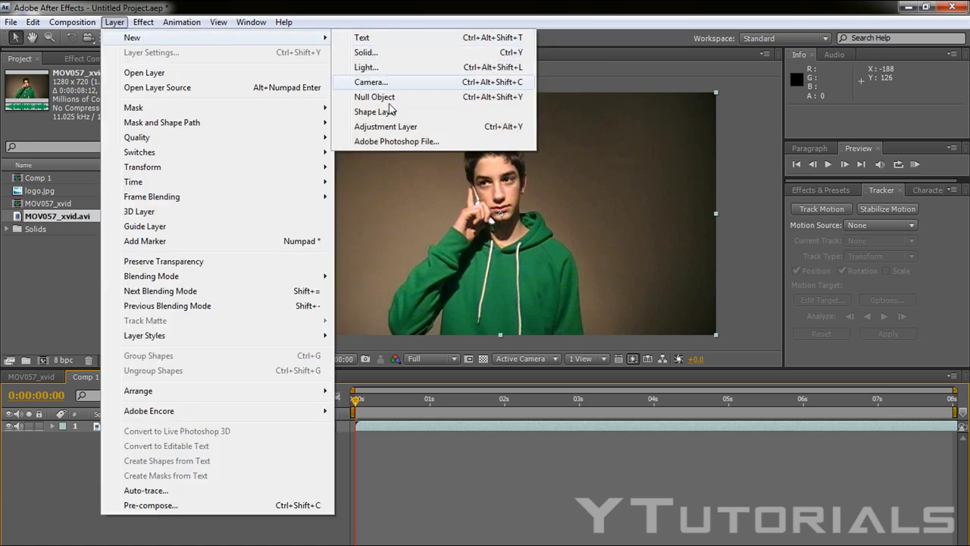
{"action": "left_click", "coordinate": [387, 128]}
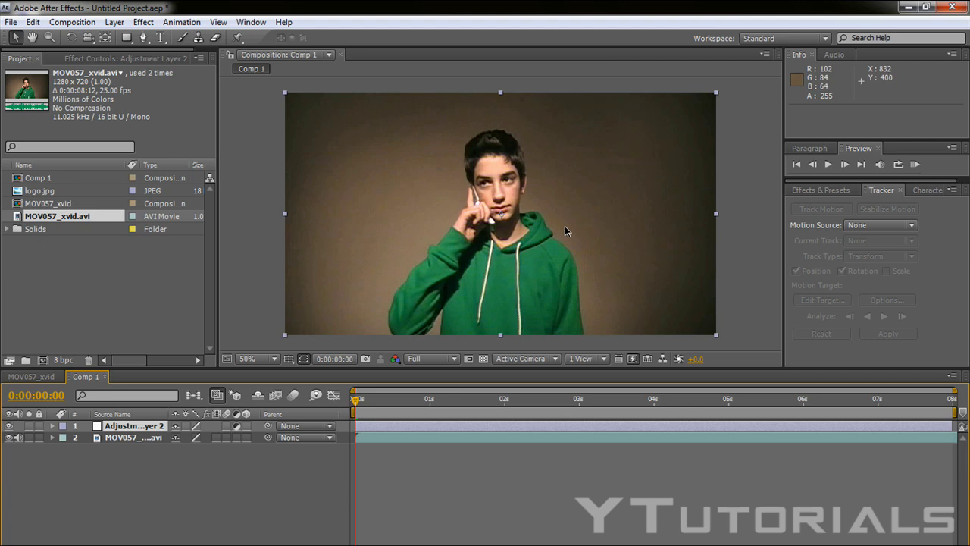
- Search Effects & Presets for Mosaic and apply it to Adjustment Layer 2
{"action": "left_click", "coordinate": [802, 195]}
{"action": "left_click", "coordinate": [845, 205]}
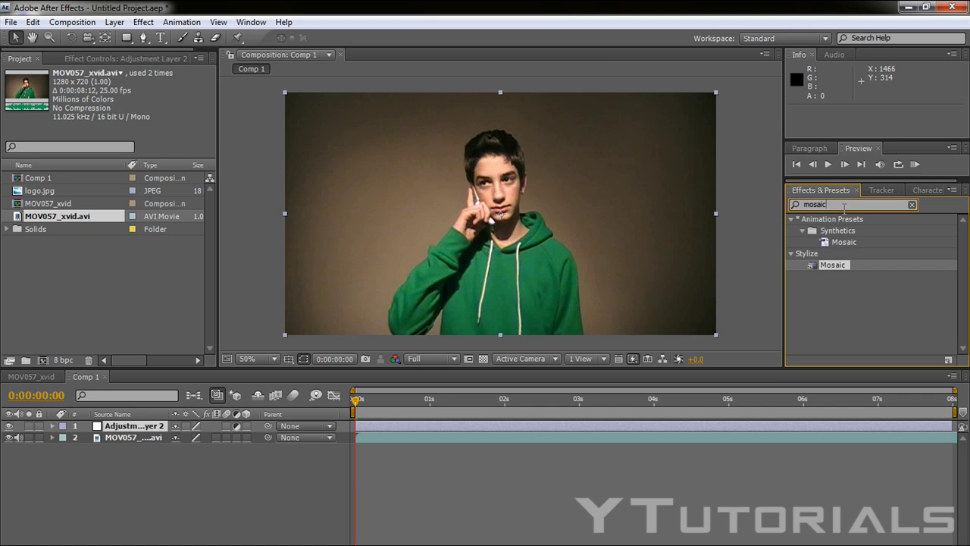
{"action": "type", "text": "mos"}
{"action": "left_click_drag", "start_coordinate": [836, 269], "coordinate": [122, 432]}
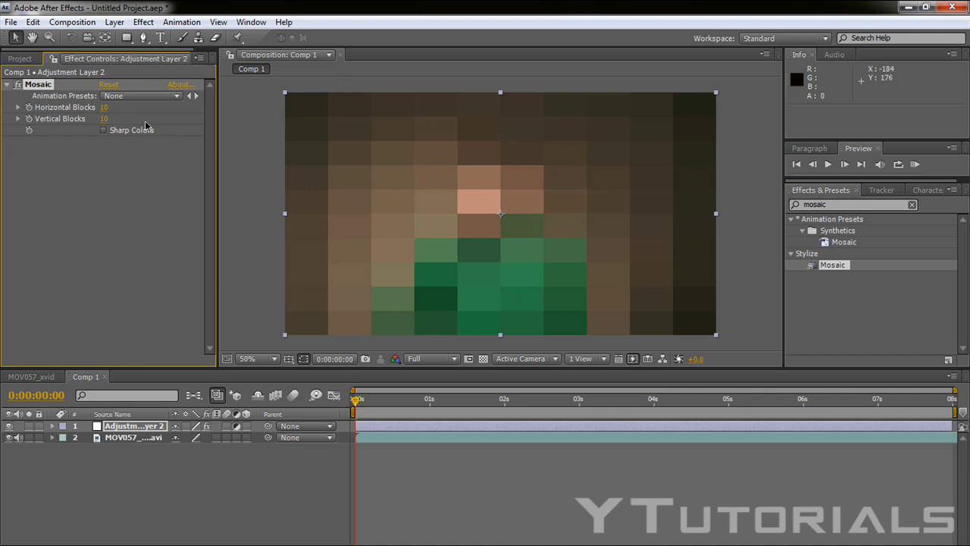
- Set the Mosaic Horizontal and Vertical Blocks both to 75
{"action": "left_click", "coordinate": [106, 107]}
{"action": "key", "text": "Tab"}
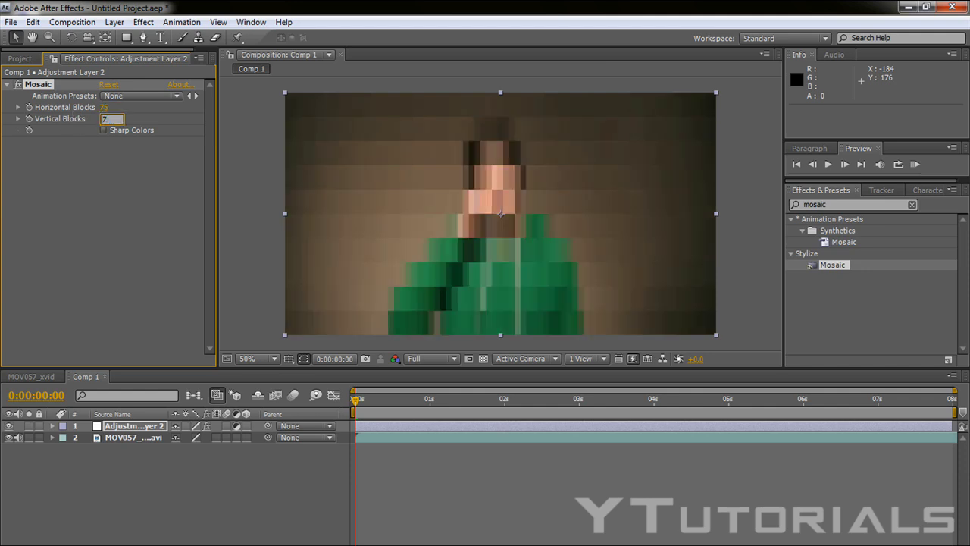
{"action": "left_click", "coordinate": [69, 201]}
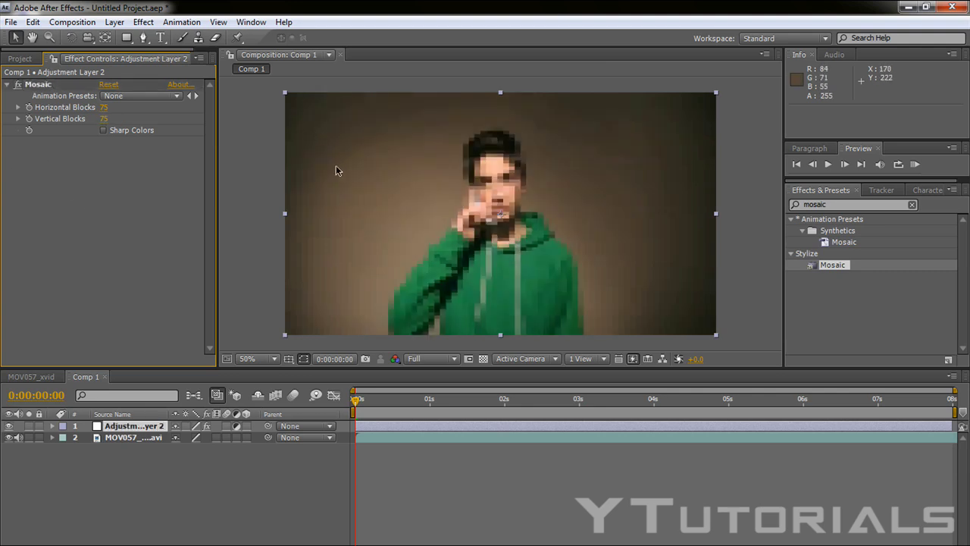
- Draw a closed eight-point Pen mask around the boy's face
{"action": "left_click", "coordinate": [142, 39]}
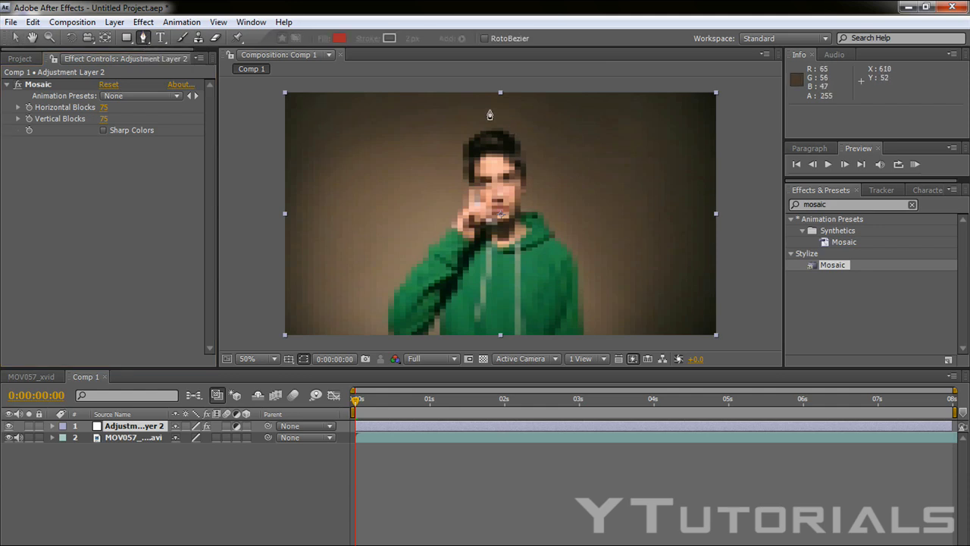
{"action": "left_click", "coordinate": [489, 110]}
{"action": "left_click", "coordinate": [450, 130]}
{"action": "left_click", "coordinate": [436, 166]}
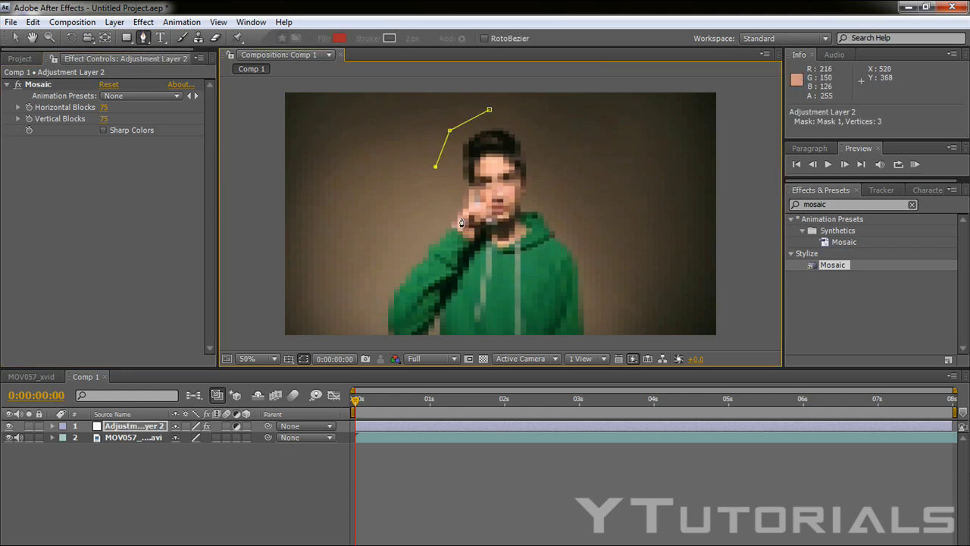
{"action": "left_click", "coordinate": [461, 220]}
{"action": "left_click", "coordinate": [512, 219]}
{"action": "left_click", "coordinate": [559, 201]}
{"action": "left_click", "coordinate": [556, 154]}
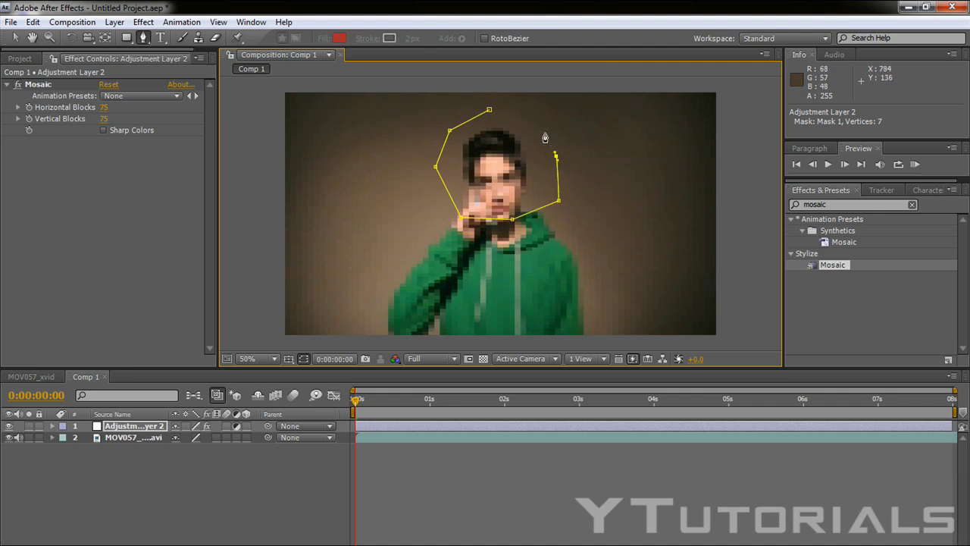
{"action": "left_click", "coordinate": [539, 122]}
{"action": "left_click", "coordinate": [489, 110]}
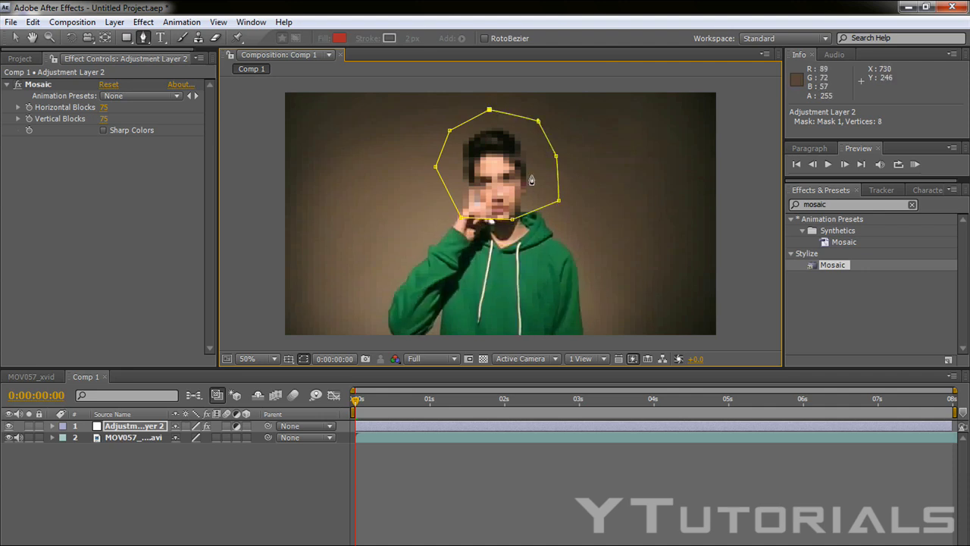
- Nudge the masked adjustment layer so the mask centres on the face
{"action": "left_click", "coordinate": [15, 37]}
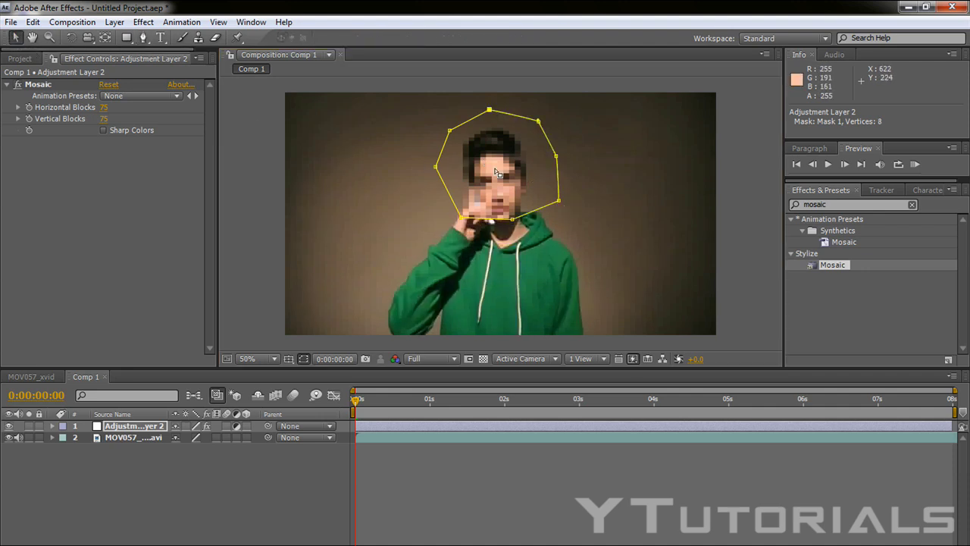
{"action": "left_click", "coordinate": [497, 193]}
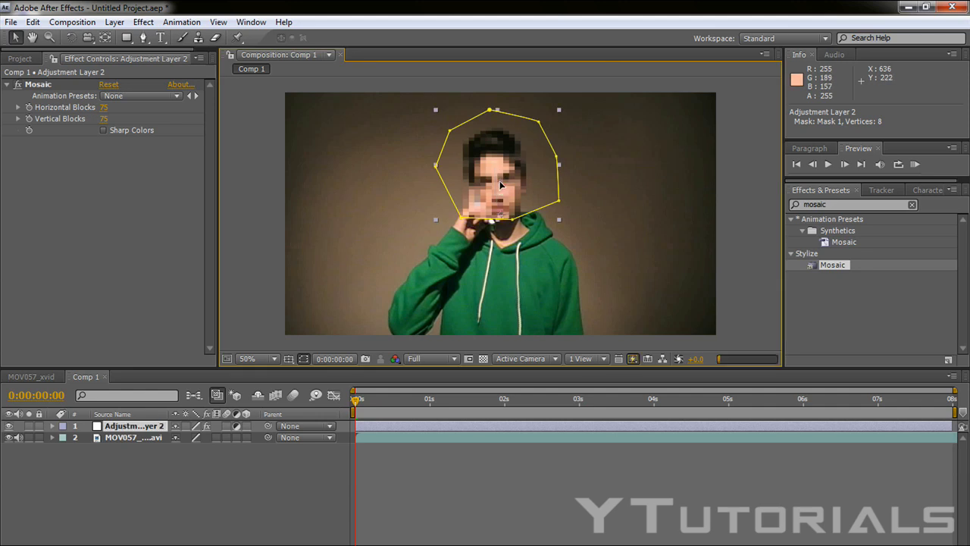
{"action": "mouse_move", "coordinate": [497, 193]}
{"action": "left_mouse_down"}
{"action": "mouse_move", "coordinate": [498, 219]}
{"action": "mouse_move", "coordinate": [501, 182]}
{"action": "left_mouse_up"}
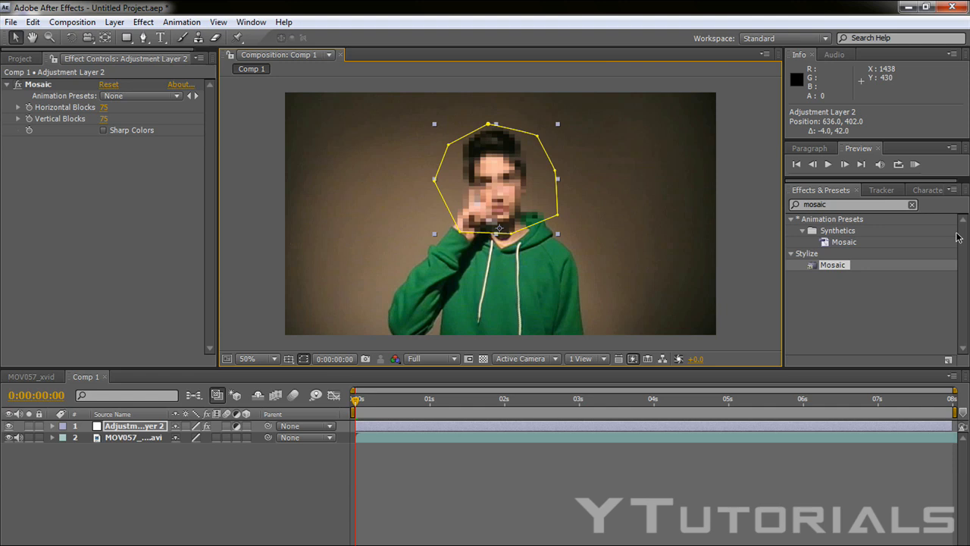
{"action": "left_click", "coordinate": [881, 191]}
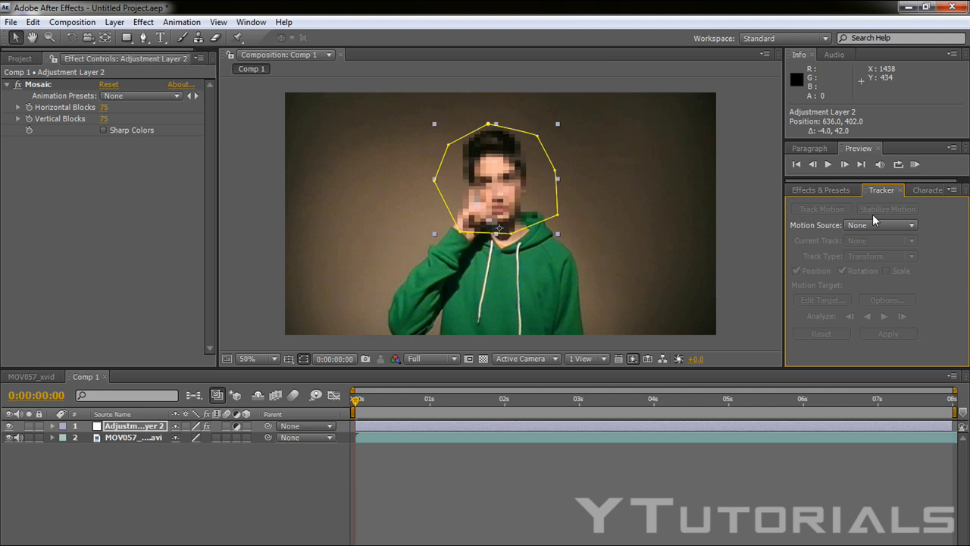
- Hide the mosaic adjustment layer and select the MOV057 boy footage layer
{"action": "left_click", "coordinate": [9, 427]}
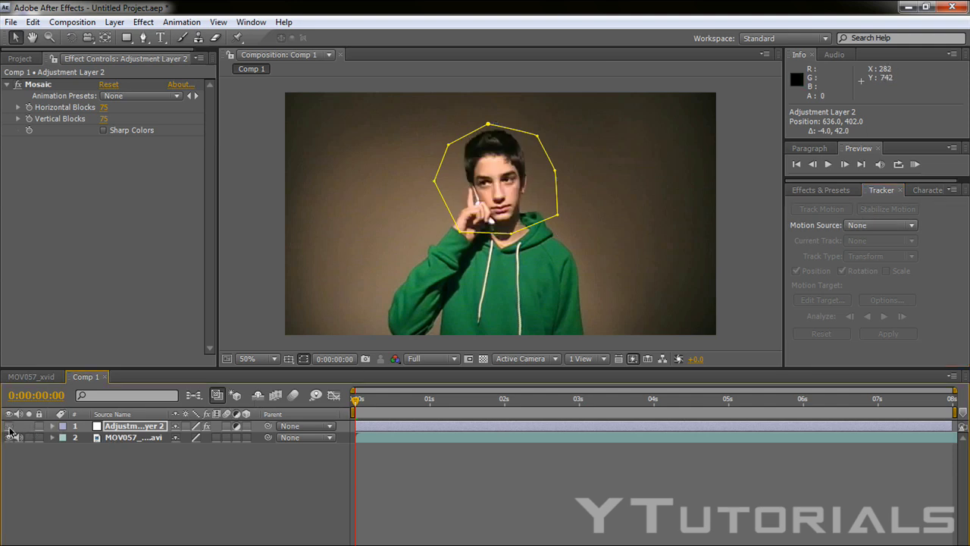
{"action": "left_click", "coordinate": [247, 267]}
{"action": "left_click", "coordinate": [247, 265]}
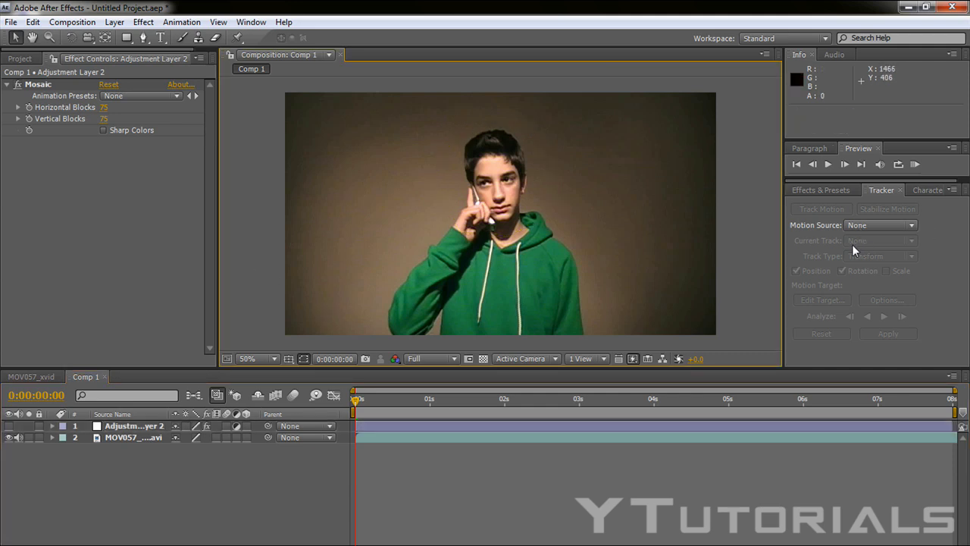
{"action": "left_click", "coordinate": [110, 438]}
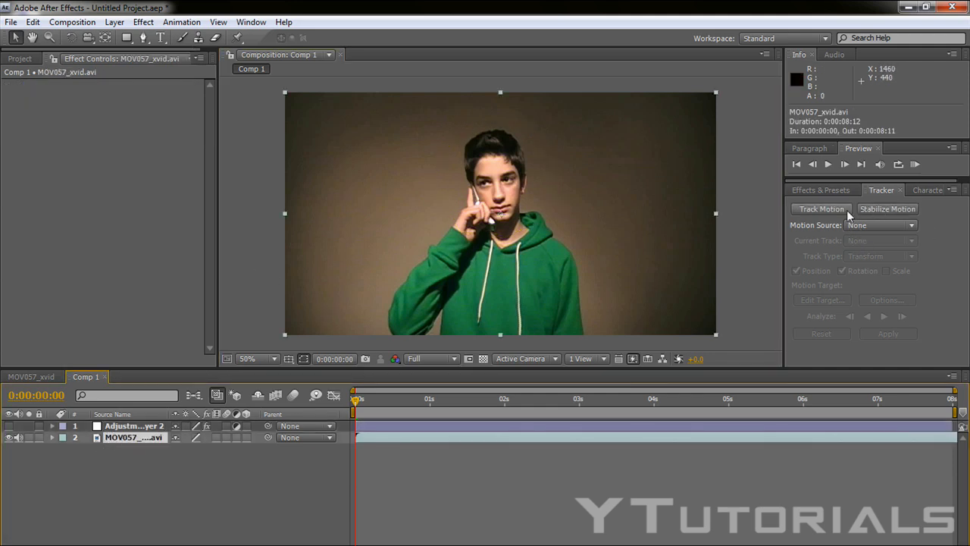
- Start a Track Motion with Rotation and place both track points on the boy's eyes
{"action": "left_click", "coordinate": [847, 210]}
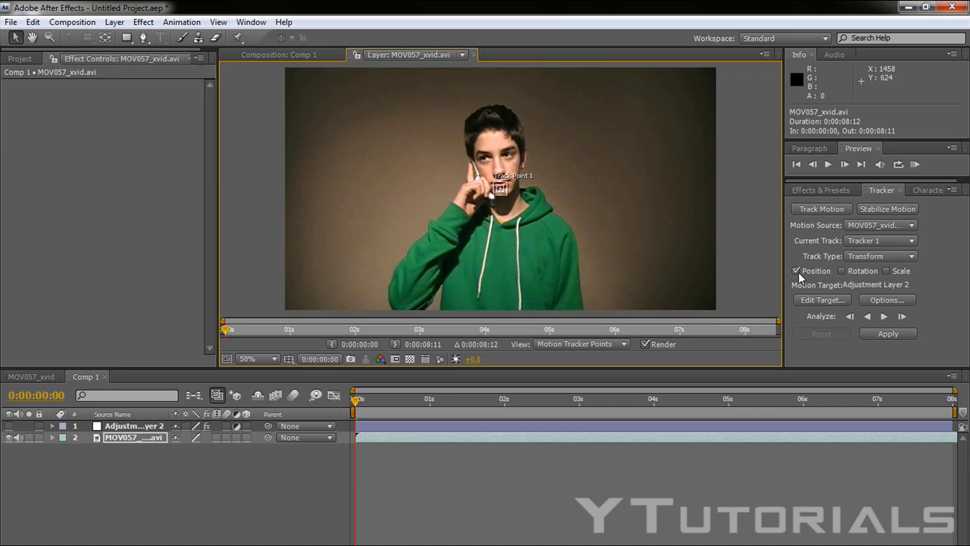
{"action": "left_click", "coordinate": [842, 271]}
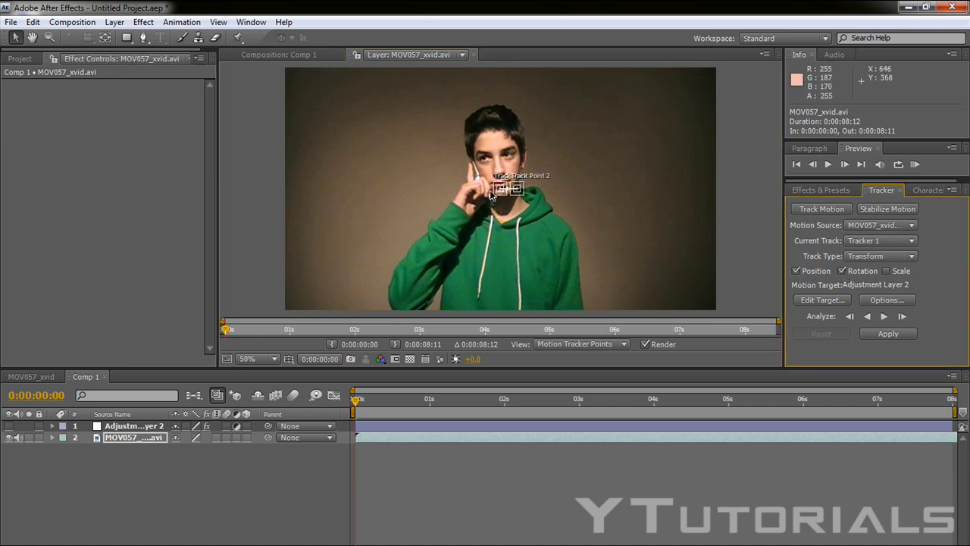
{"action": "left_click_drag", "start_coordinate": [497, 191], "coordinate": [482, 157]}
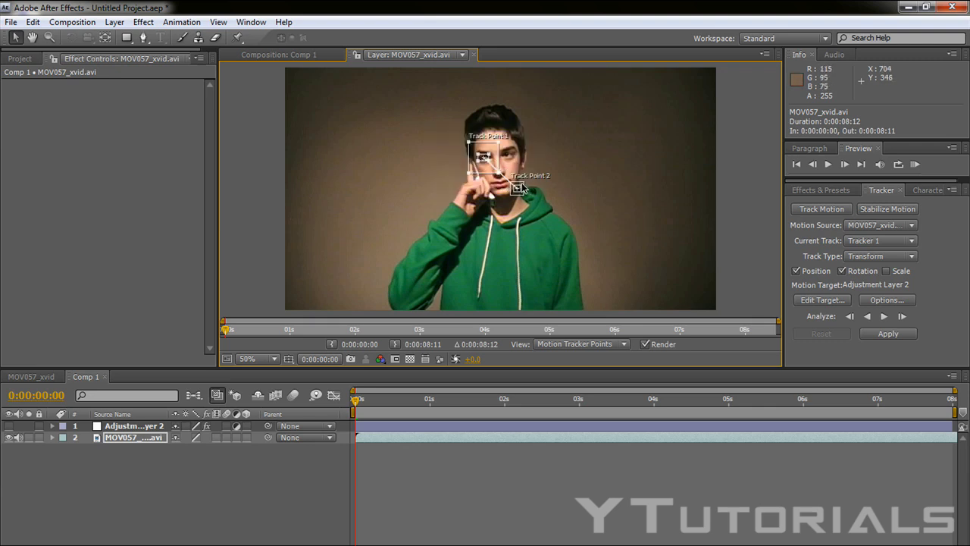
{"action": "left_click_drag", "start_coordinate": [522, 188], "coordinate": [496, 157]}
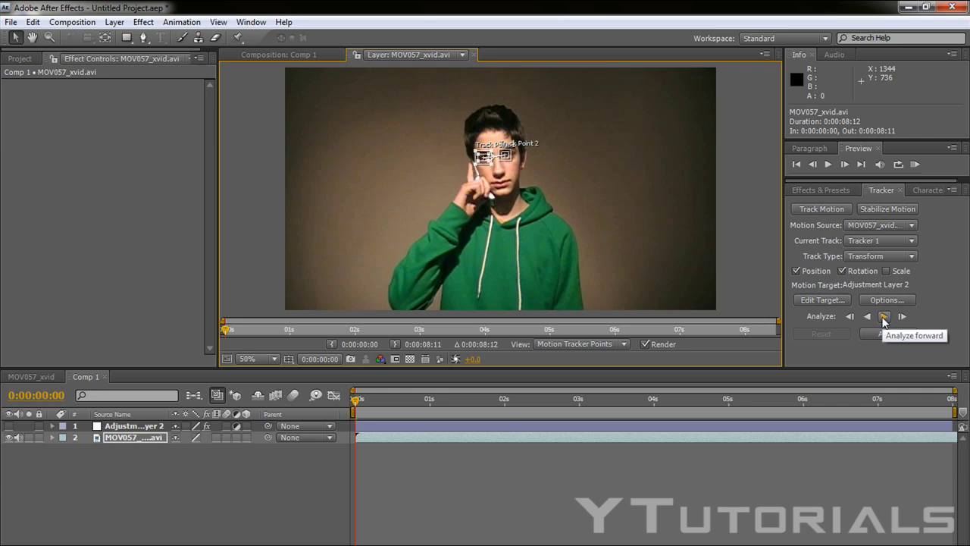
- Analyze the eye track points forward through the clip to 0:00:08:11
{"action": "left_click", "coordinate": [884, 318]}
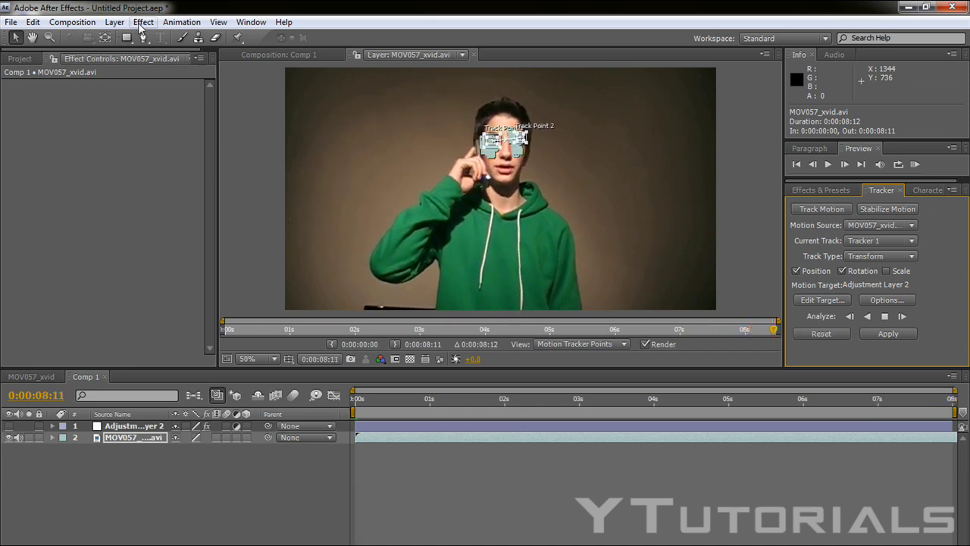
- Add a new null object layer, Null 2, via Layer > New > Null Object
{"action": "left_click", "coordinate": [115, 22]}
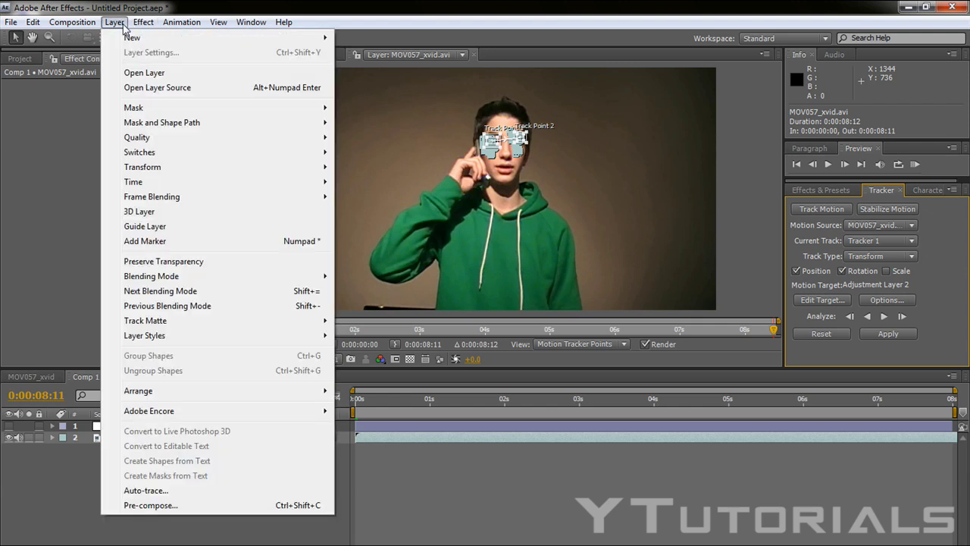
{"action": "left_click", "coordinate": [114, 22]}
{"action": "left_click", "coordinate": [115, 22]}
{"action": "mouse_move", "coordinate": [145, 37]}
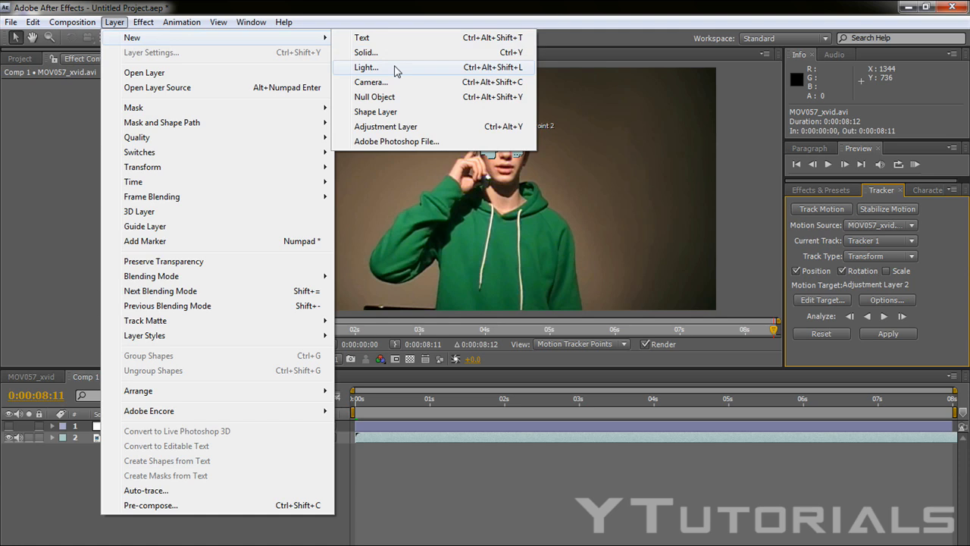
{"action": "left_click", "coordinate": [386, 98]}
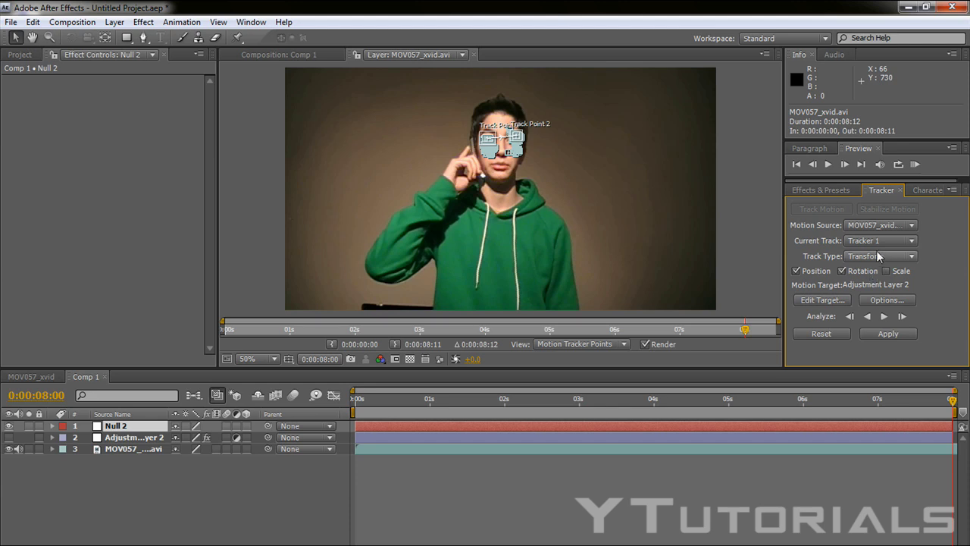
- Change the tracker's motion target from Adjustment Layer 2 to Null 2
{"action": "left_click", "coordinate": [823, 301]}
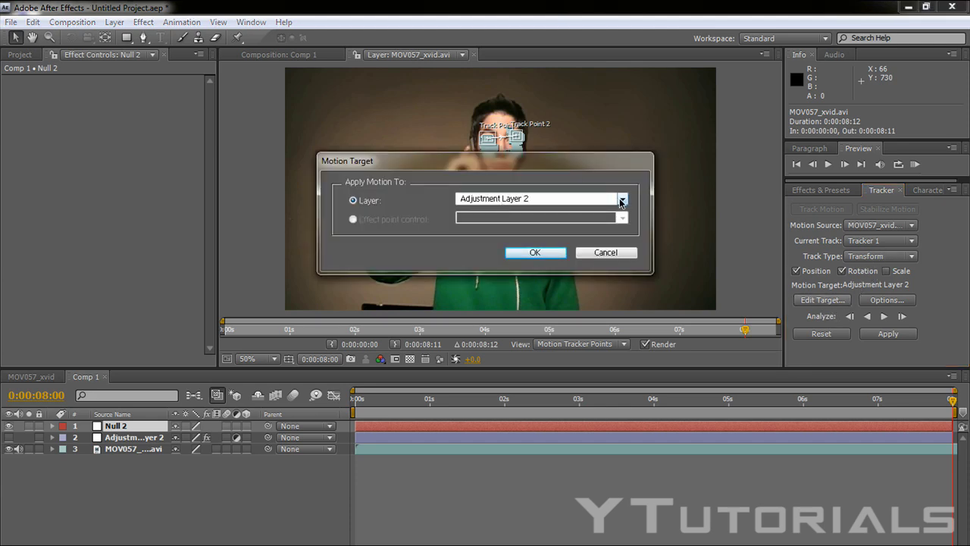
{"action": "left_click", "coordinate": [623, 198]}
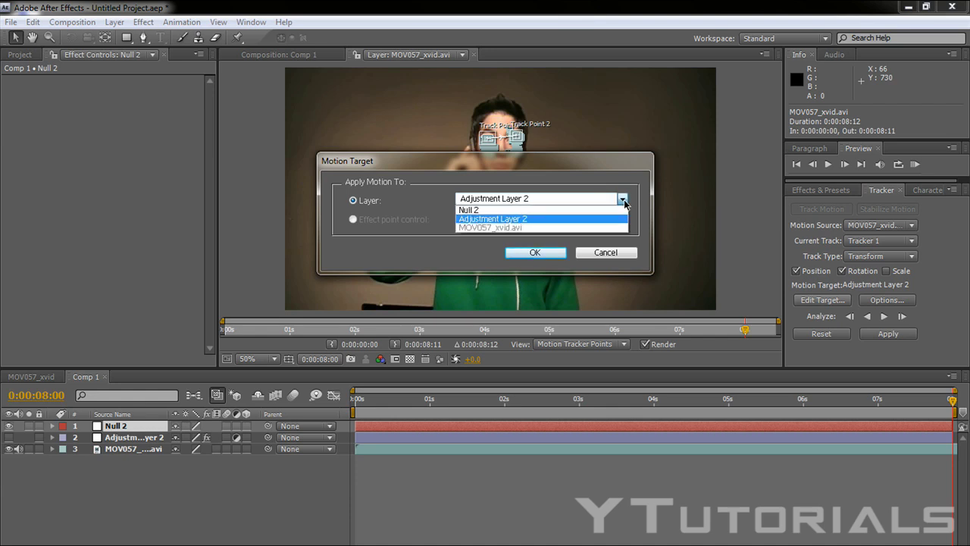
{"action": "left_click", "coordinate": [528, 212]}
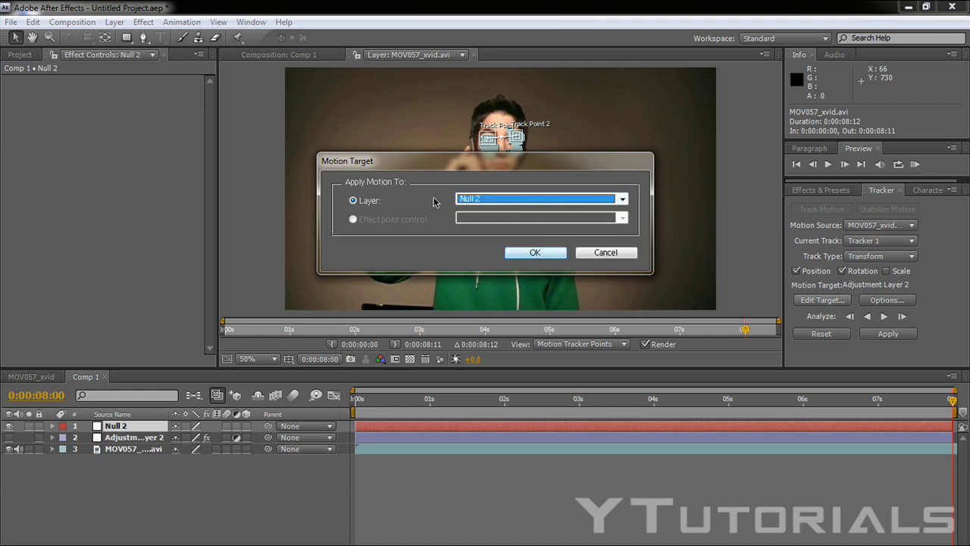
{"action": "left_click", "coordinate": [525, 250]}
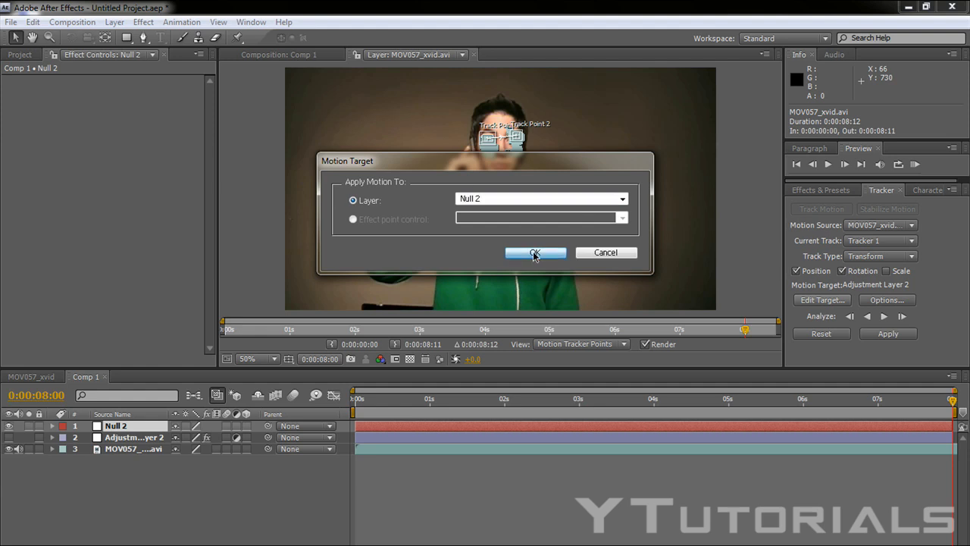
- Apply the X and Y track data to Null 2 and parent Adjustment Layer 2 to Null 2
{"action": "left_click", "coordinate": [908, 335]}
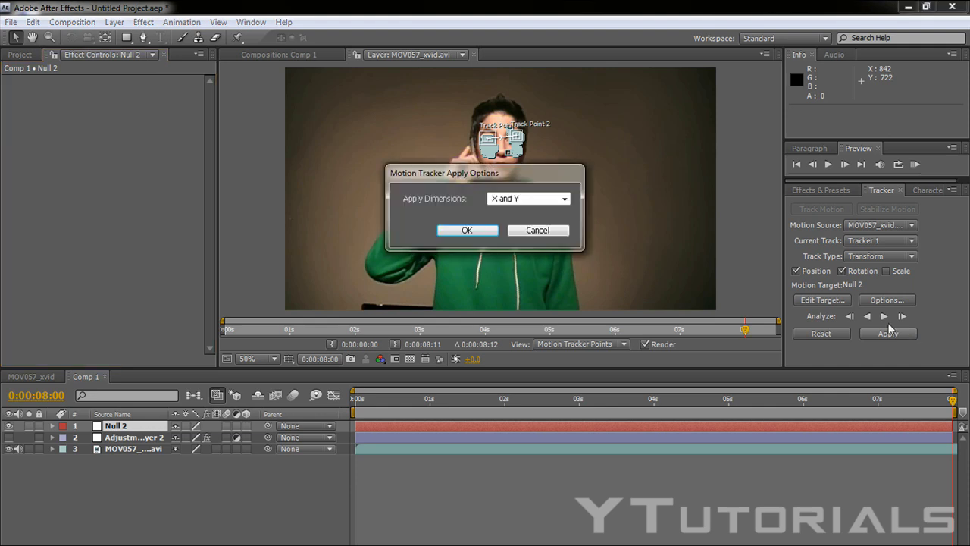
{"action": "left_click", "coordinate": [464, 230]}
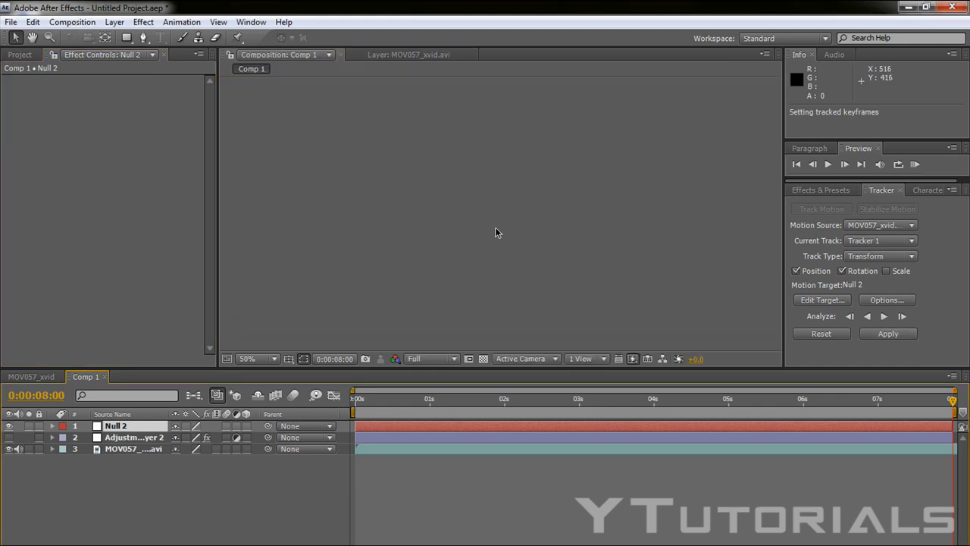
{"action": "left_click", "coordinate": [52, 427]}
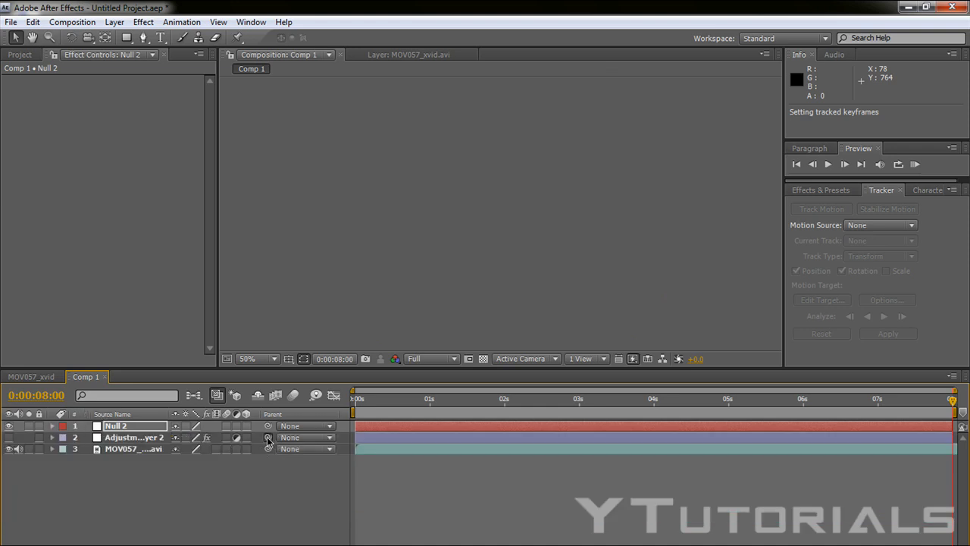
{"action": "left_click_drag", "start_coordinate": [268, 440], "coordinate": [110, 429]}
- Open the MOV057 footage in the Layer viewer to inspect its track points
{"action": "left_click", "coordinate": [255, 206]}
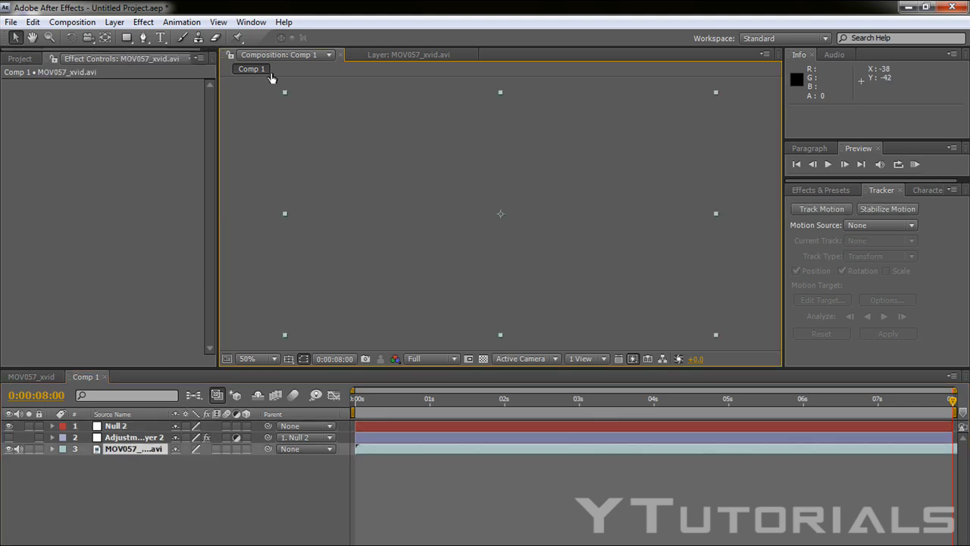
{"action": "left_click", "coordinate": [329, 55]}
{"action": "left_click", "coordinate": [138, 513]}
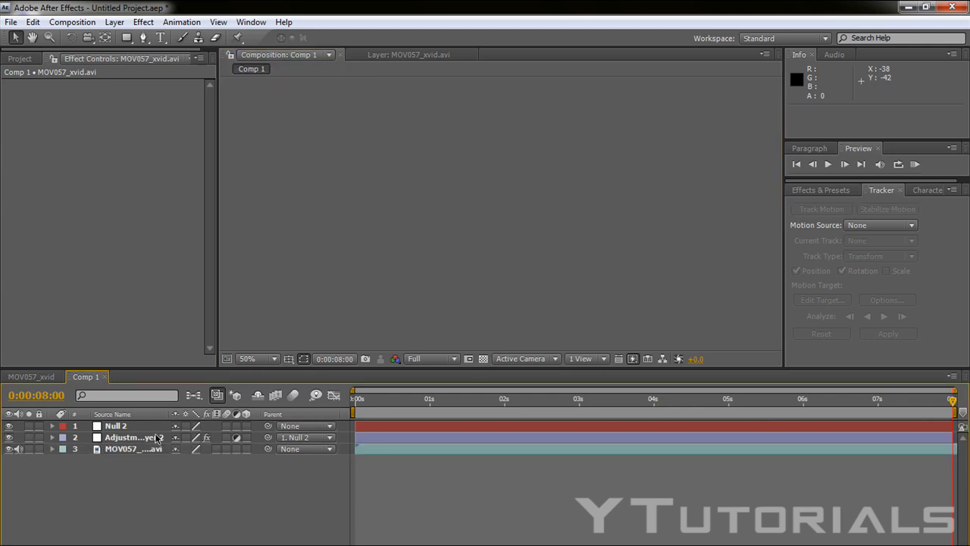
{"action": "left_click", "coordinate": [114, 452]}
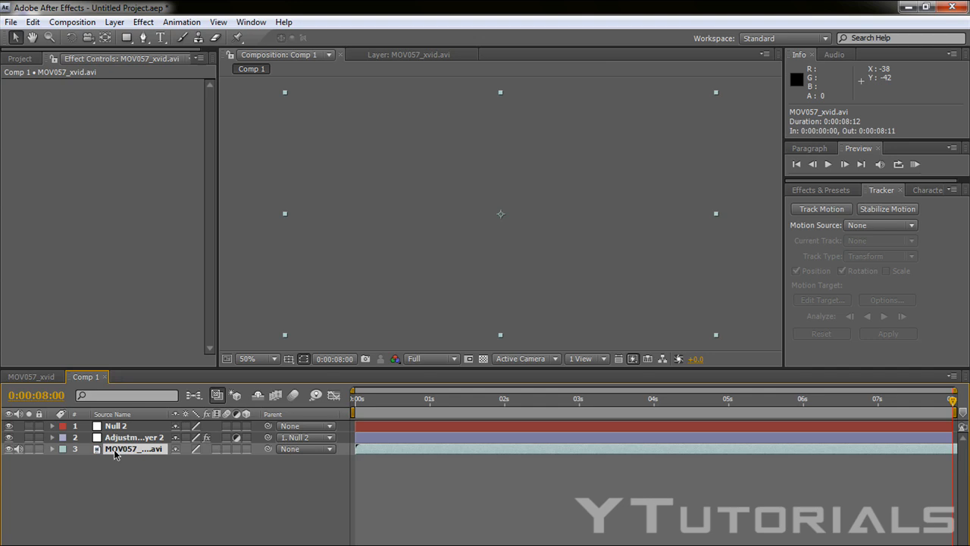
{"action": "left_click", "coordinate": [386, 59]}
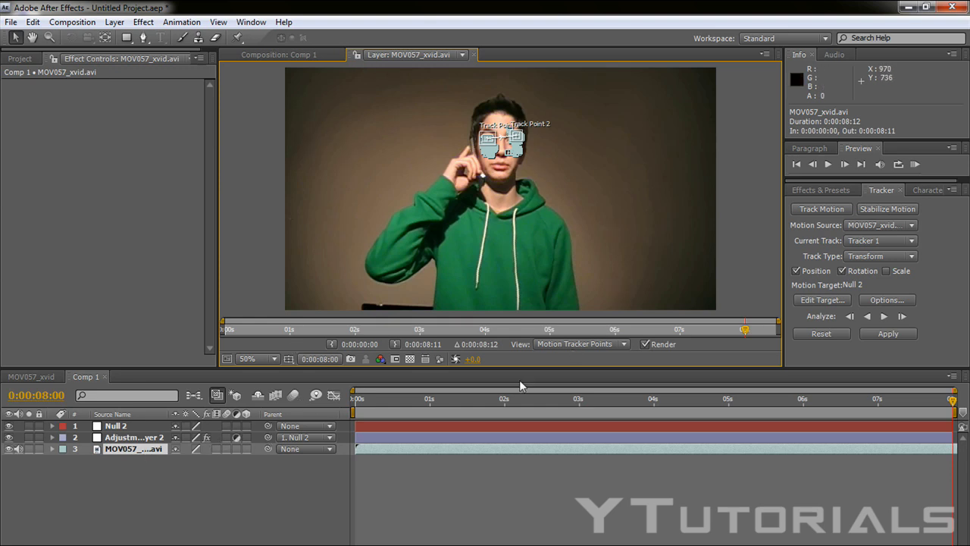
- Scrub back to the first frame and select the mosaic adjustment layer
{"action": "left_click_drag", "start_coordinate": [487, 399], "coordinate": [439, 397]}
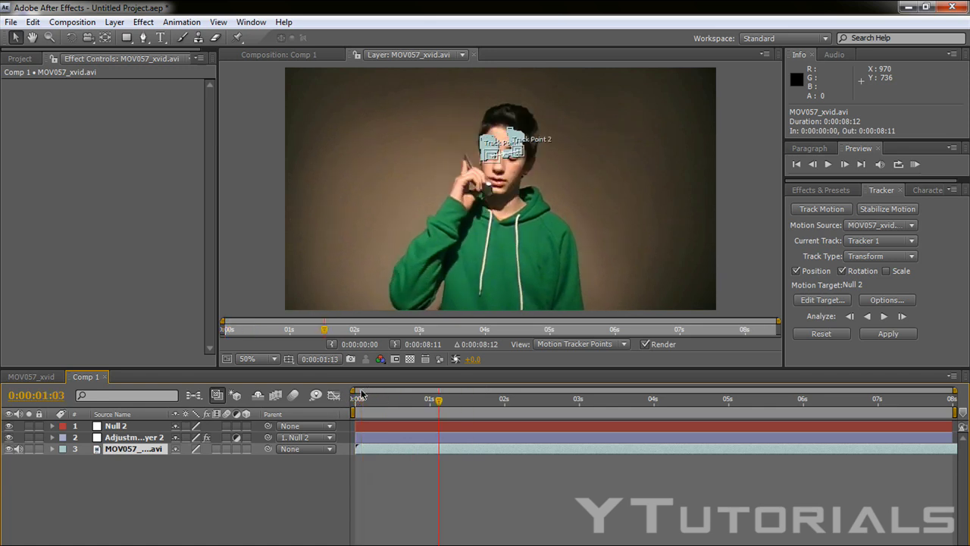
{"action": "left_click_drag", "start_coordinate": [361, 394], "coordinate": [351, 391]}
{"action": "left_click", "coordinate": [118, 438]}
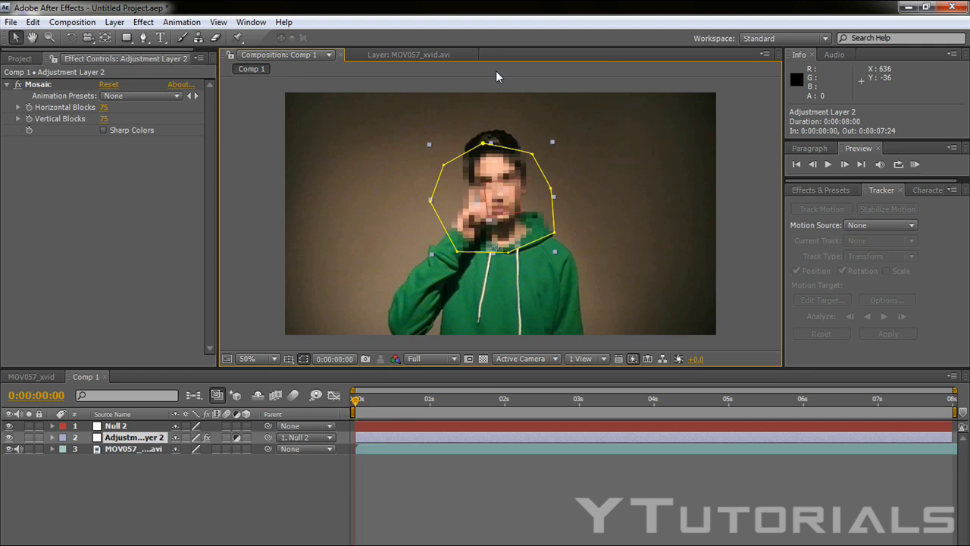
- Move the mosaic mask up over the face and check it follows at about 5 s and near the clip end
{"action": "left_click_drag", "start_coordinate": [492, 163], "coordinate": [502, 137]}
{"action": "left_click_drag", "start_coordinate": [369, 403], "coordinate": [493, 400]}
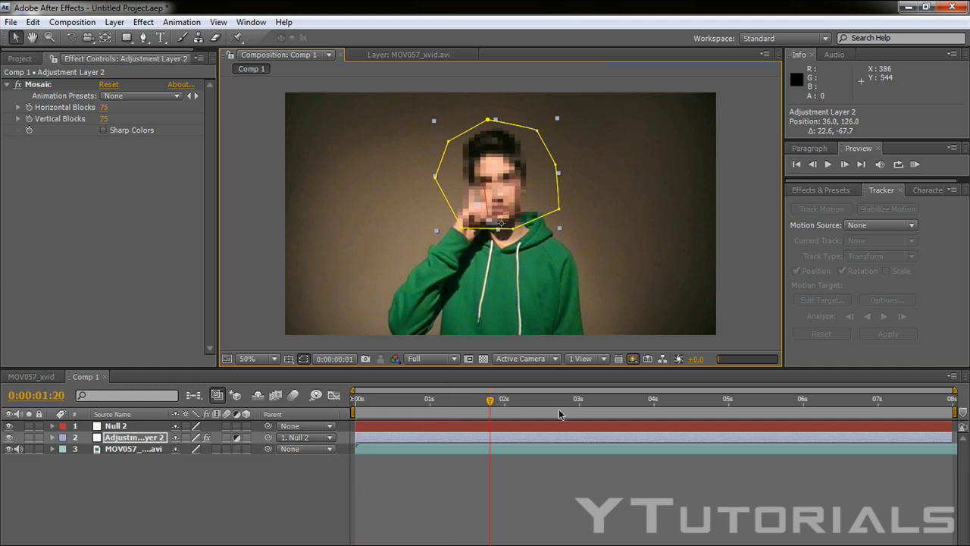
{"action": "left_click", "coordinate": [752, 408]}
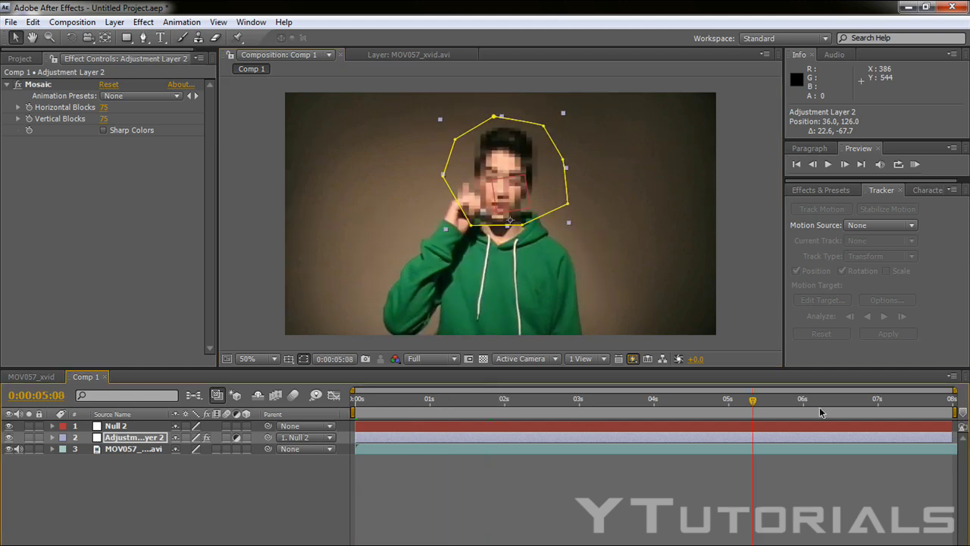
{"action": "left_click", "coordinate": [899, 402]}
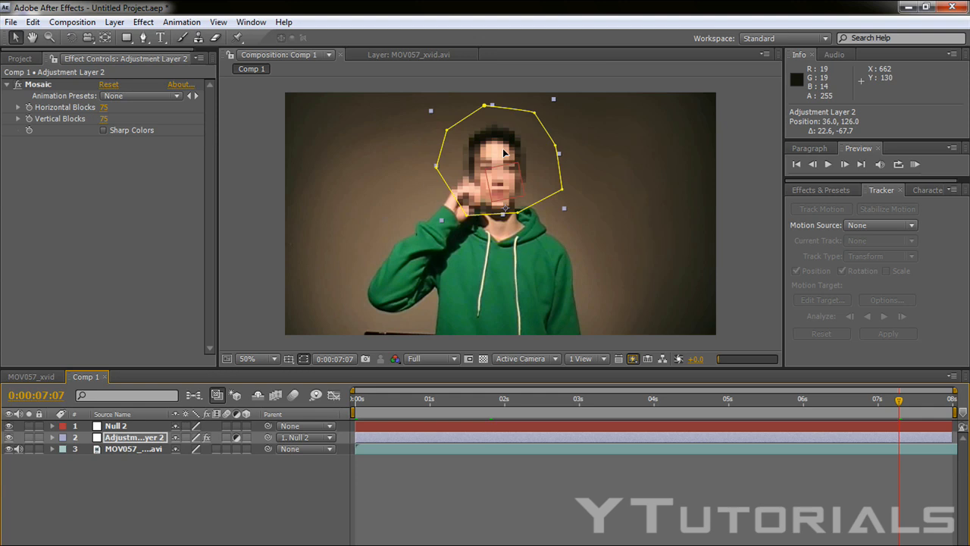
{"action": "left_click", "coordinate": [504, 151]}
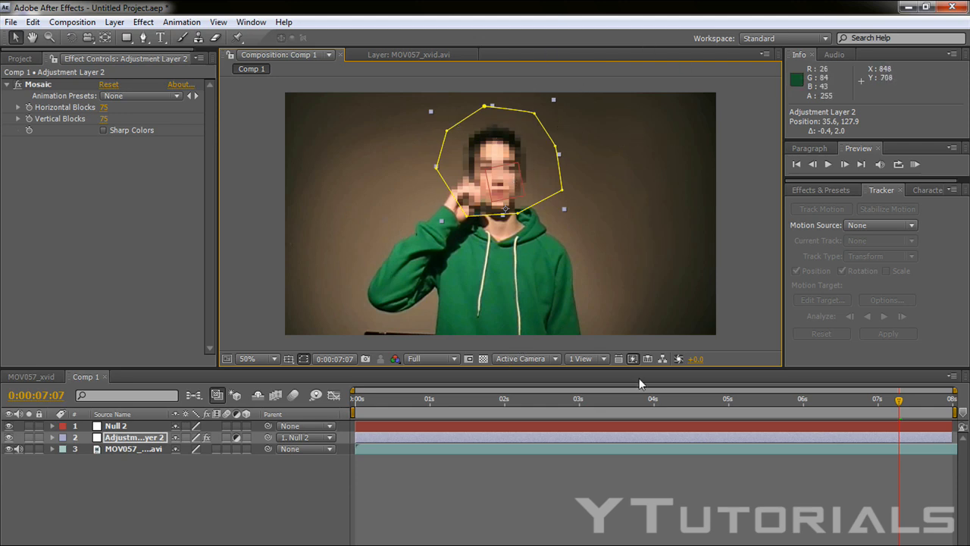
- Move the playhead back to about 2 seconds and return to the motion tracking controls
{"action": "left_click", "coordinate": [533, 409]}
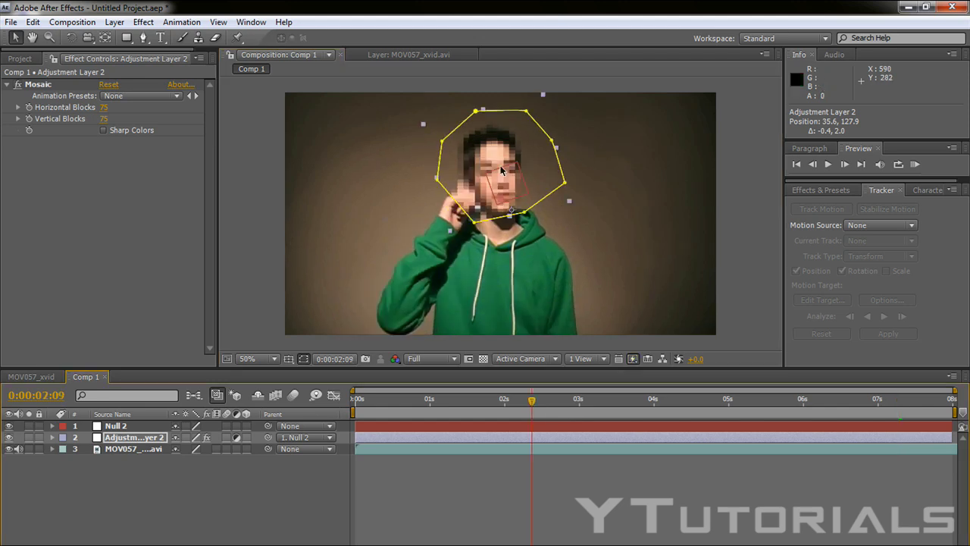
{"action": "left_click", "coordinate": [825, 190]}
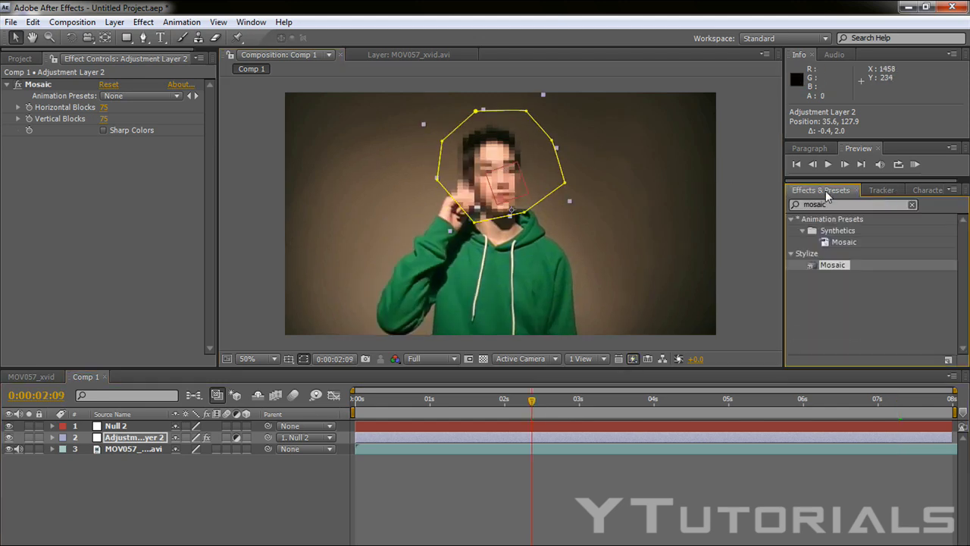
{"action": "left_click", "coordinate": [881, 190]}
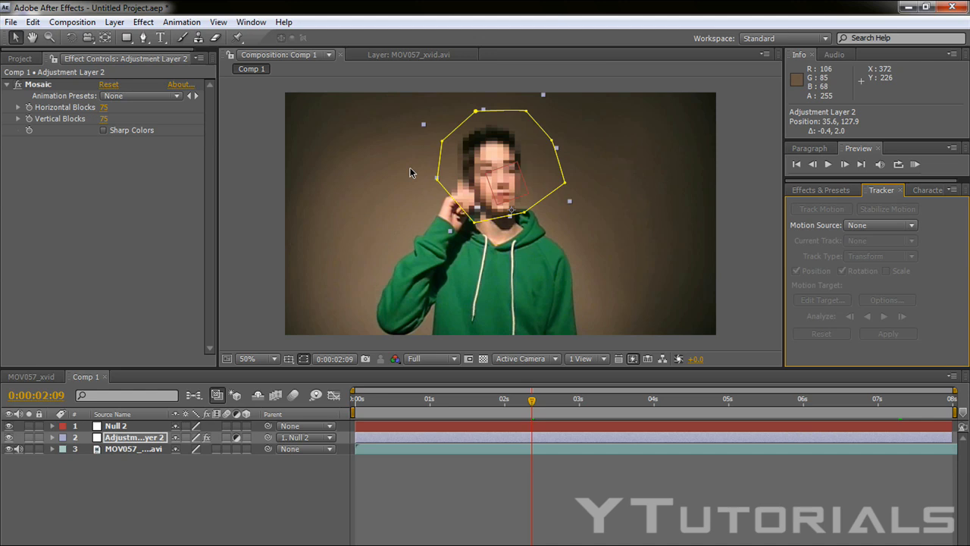
- Select logo.jpg in the Project panel, then delete the mosaic Adjustment Layer 2 from Comp 1
{"action": "left_click", "coordinate": [20, 58]}
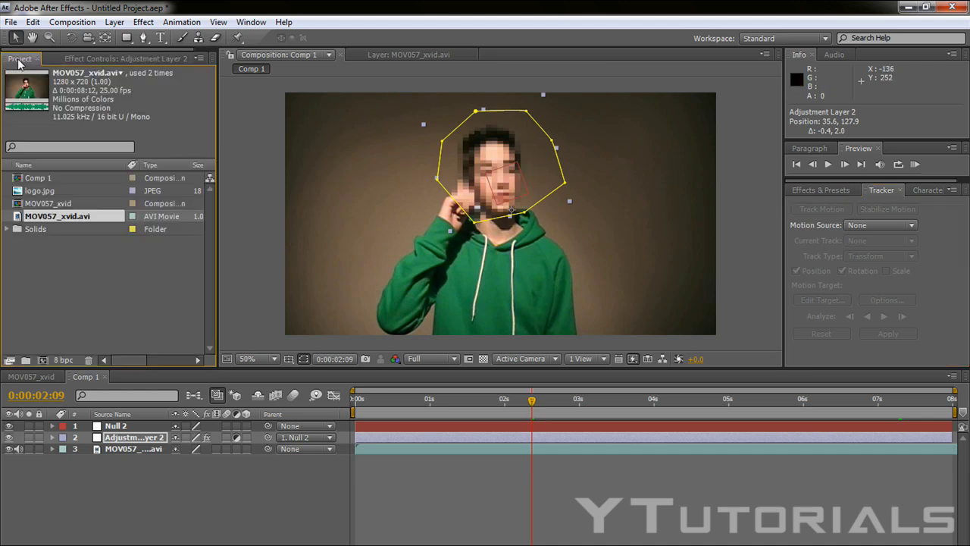
{"action": "left_click", "coordinate": [42, 193]}
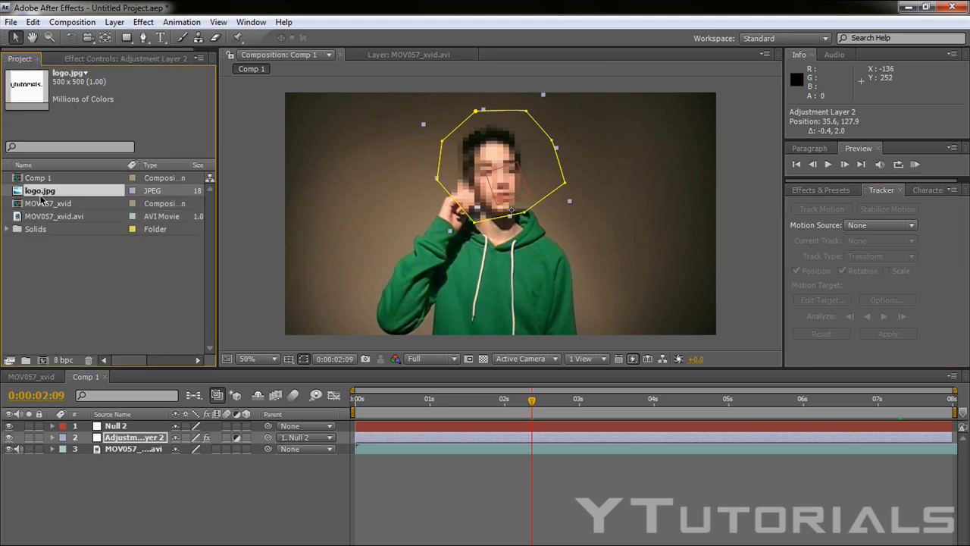
{"action": "left_click_drag", "start_coordinate": [40, 192], "coordinate": [95, 358]}
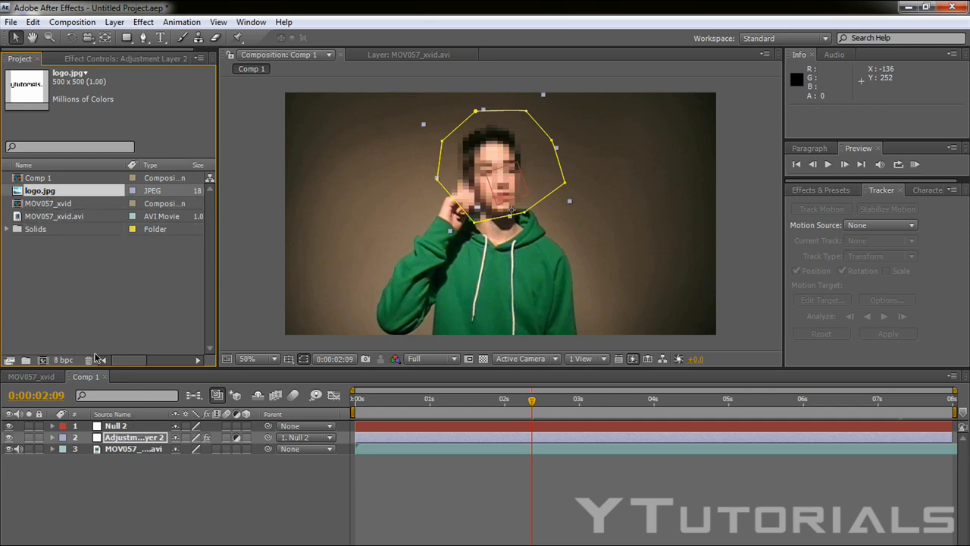
{"action": "left_click", "coordinate": [130, 442]}
{"action": "key", "text": "Delete"}
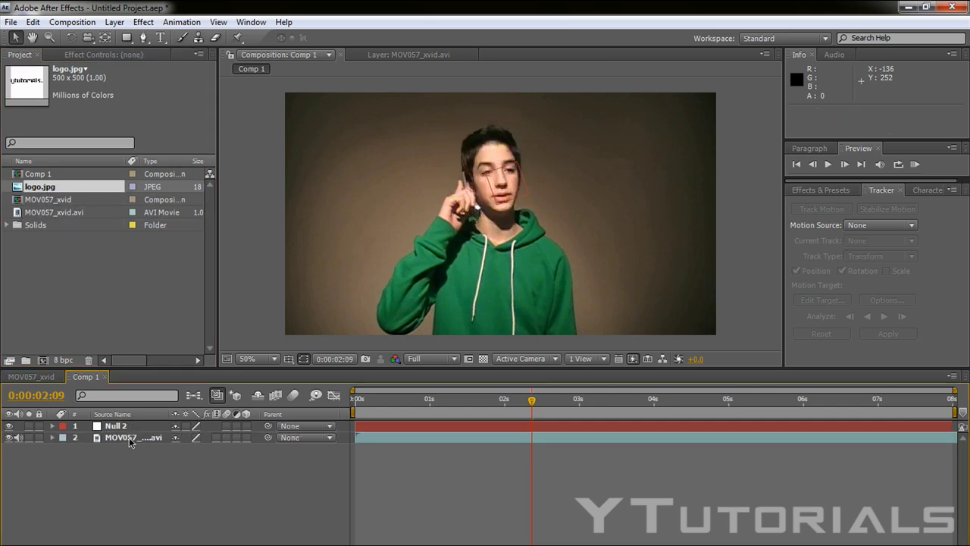
- Add logo.jpg above the footage, parent it to Null 2, and scale it over the face to about 81% by 68%
{"action": "left_click_drag", "start_coordinate": [42, 188], "coordinate": [120, 441]}
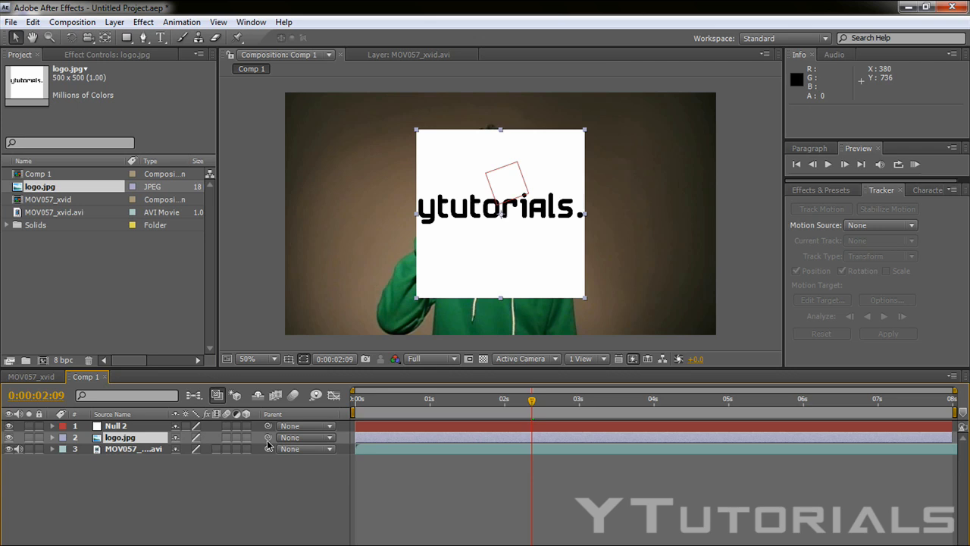
{"action": "left_click_drag", "start_coordinate": [269, 440], "coordinate": [118, 430]}
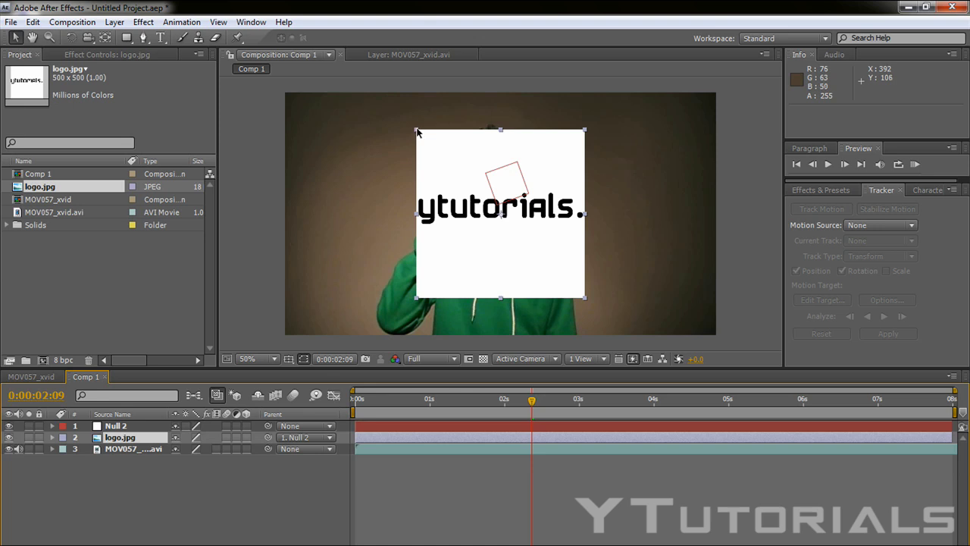
{"action": "left_click_drag", "start_coordinate": [417, 132], "coordinate": [434, 163]}
{"action": "left_click_drag", "start_coordinate": [464, 196], "coordinate": [472, 157]}
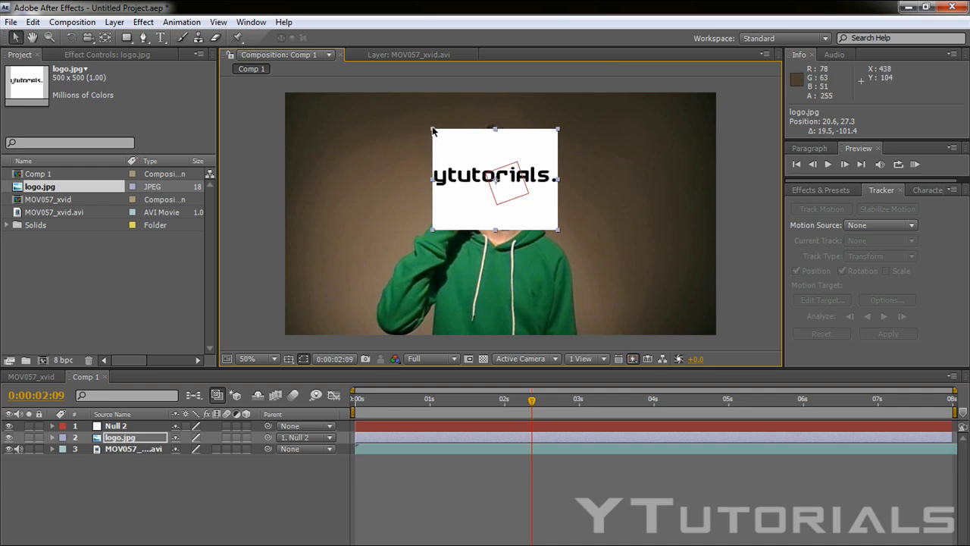
{"action": "mouse_move", "coordinate": [433, 132]}
{"action": "left_mouse_down"}
{"action": "mouse_move", "coordinate": [442, 121]}
{"action": "mouse_move", "coordinate": [427, 122]}
{"action": "left_mouse_up"}
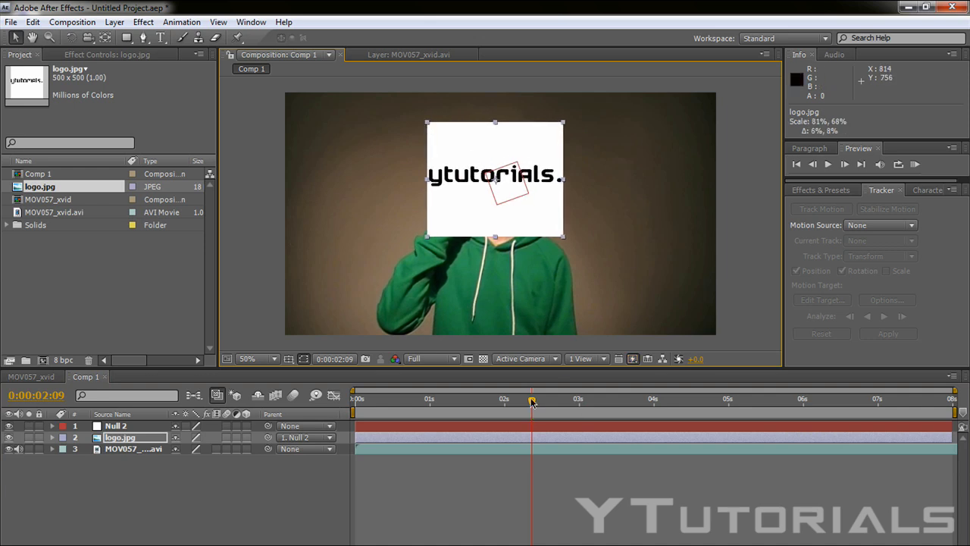
{"action": "left_click_drag", "start_coordinate": [533, 402], "coordinate": [416, 401]}
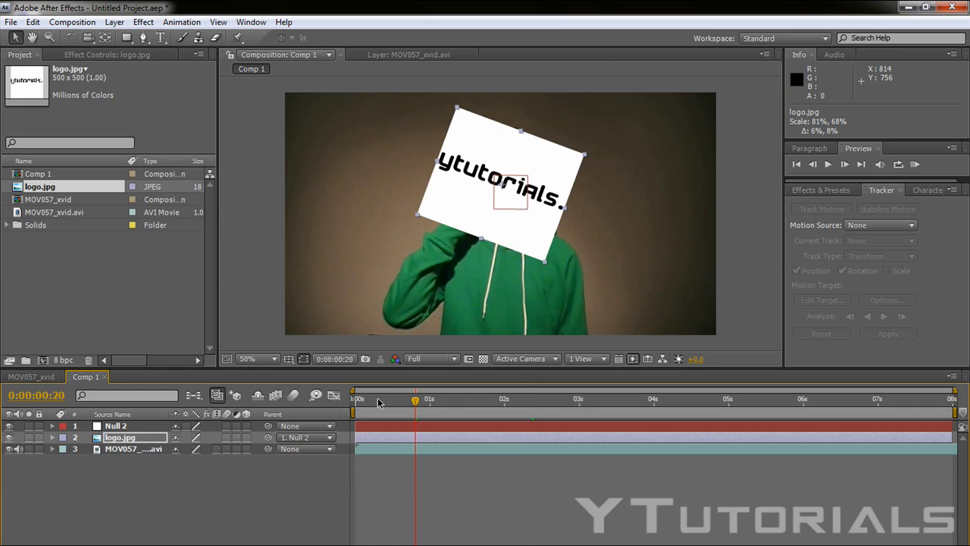
{"action": "left_click", "coordinate": [366, 404]}
{"action": "left_click", "coordinate": [667, 404]}
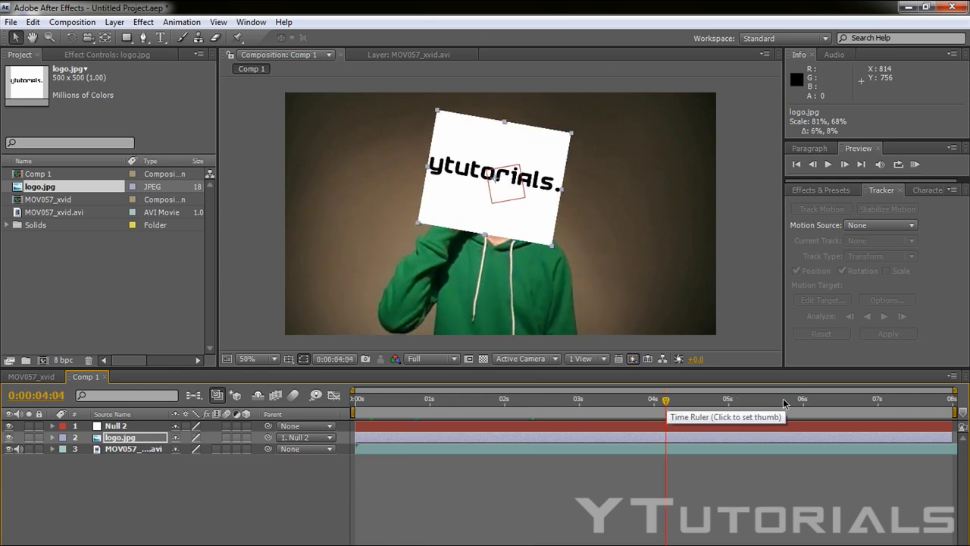
{"action": "left_click", "coordinate": [782, 404]}
{"action": "left_click", "coordinate": [898, 405]}
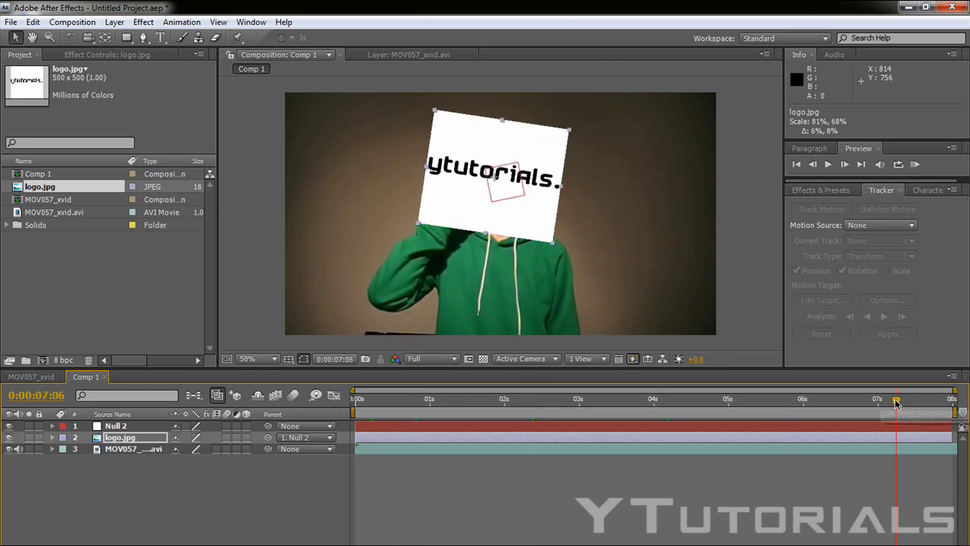
{"action": "left_click", "coordinate": [637, 404]}
{"action": "left_click", "coordinate": [564, 404]}
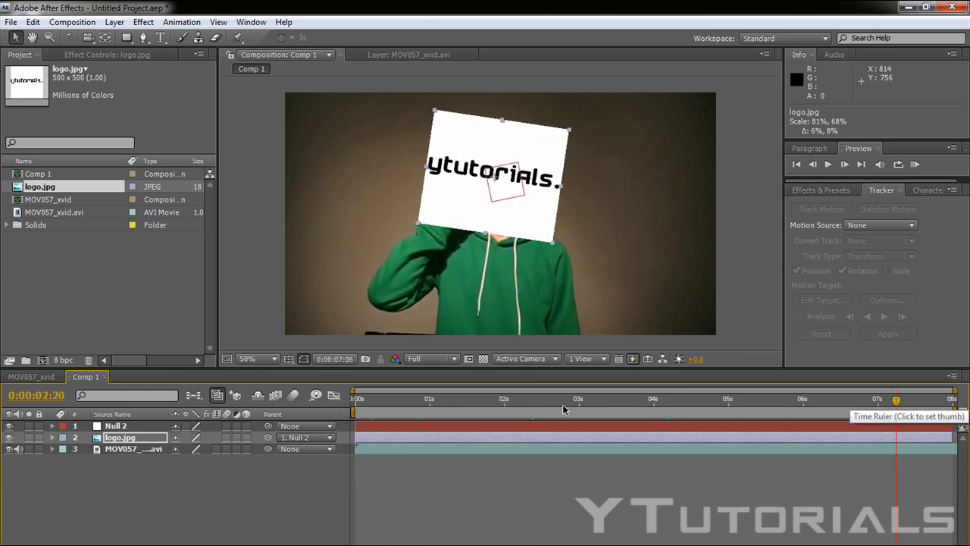
{"action": "left_click", "coordinate": [466, 404]}
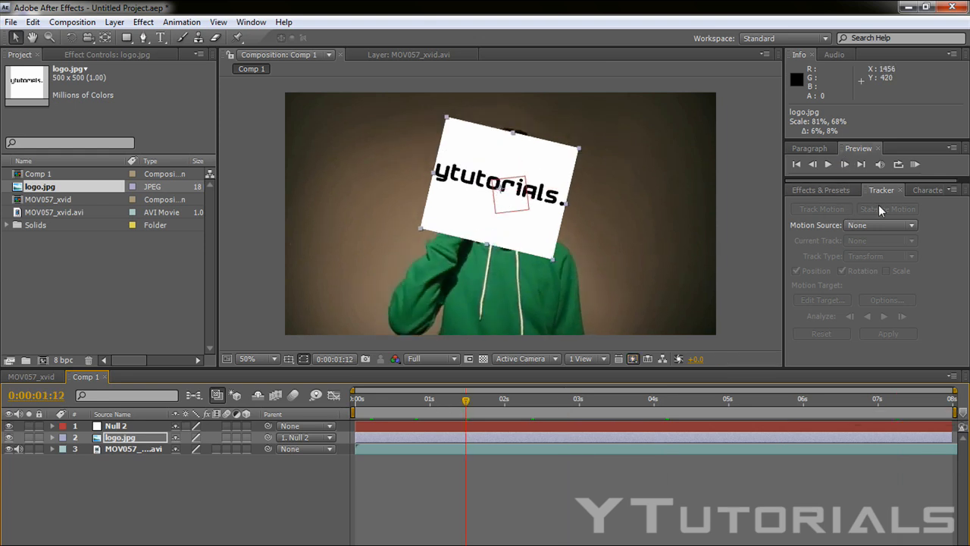
{"action": "left_click", "coordinate": [113, 450]}
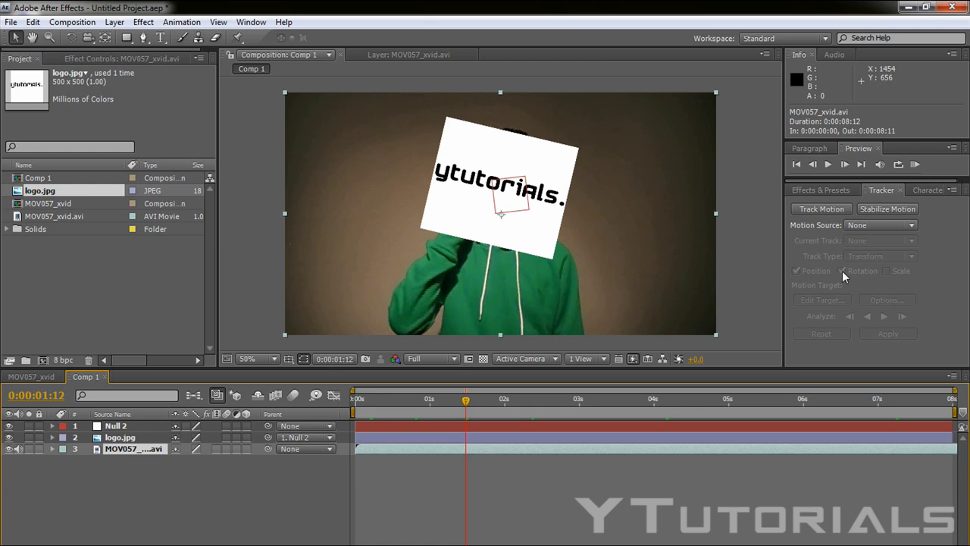
{"action": "left_click", "coordinate": [131, 427]}
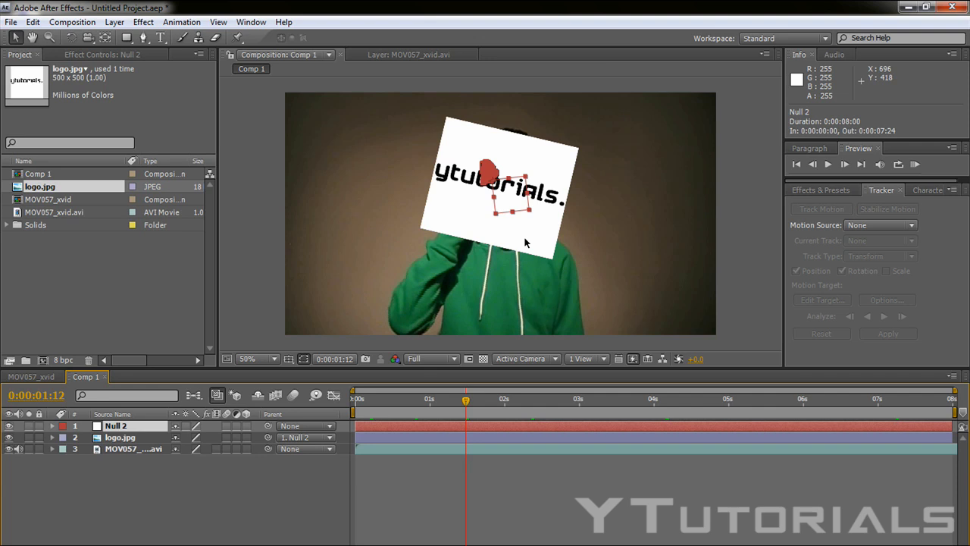